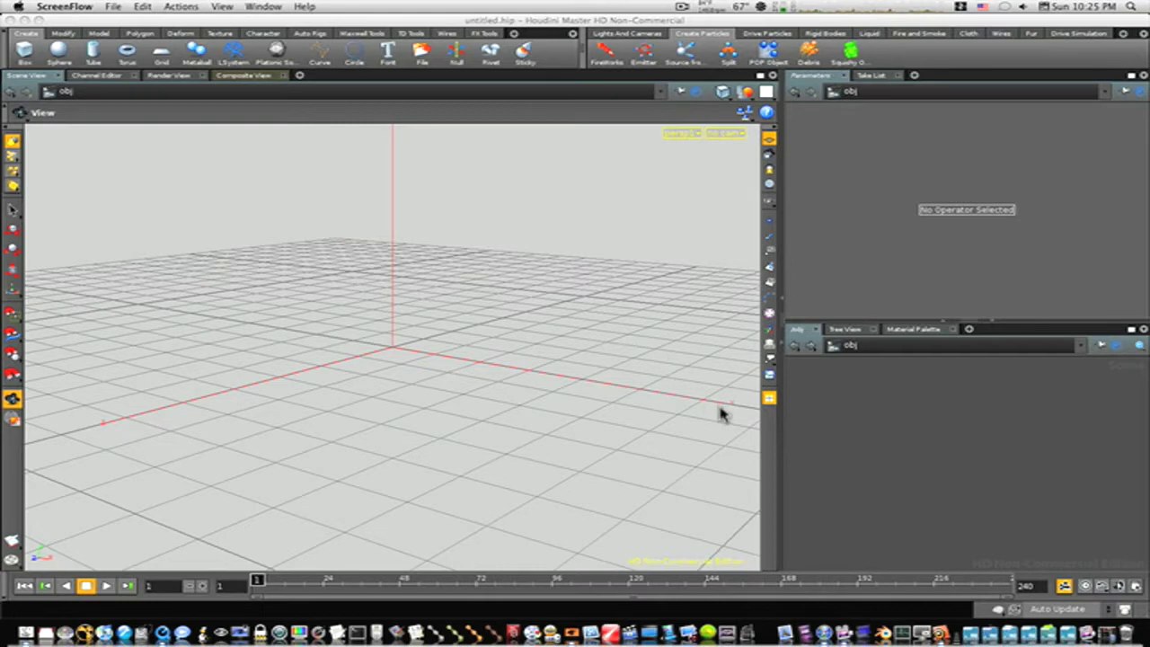
Switch to QuickTime Player and play the particle break animation from its first frame
key("F8")
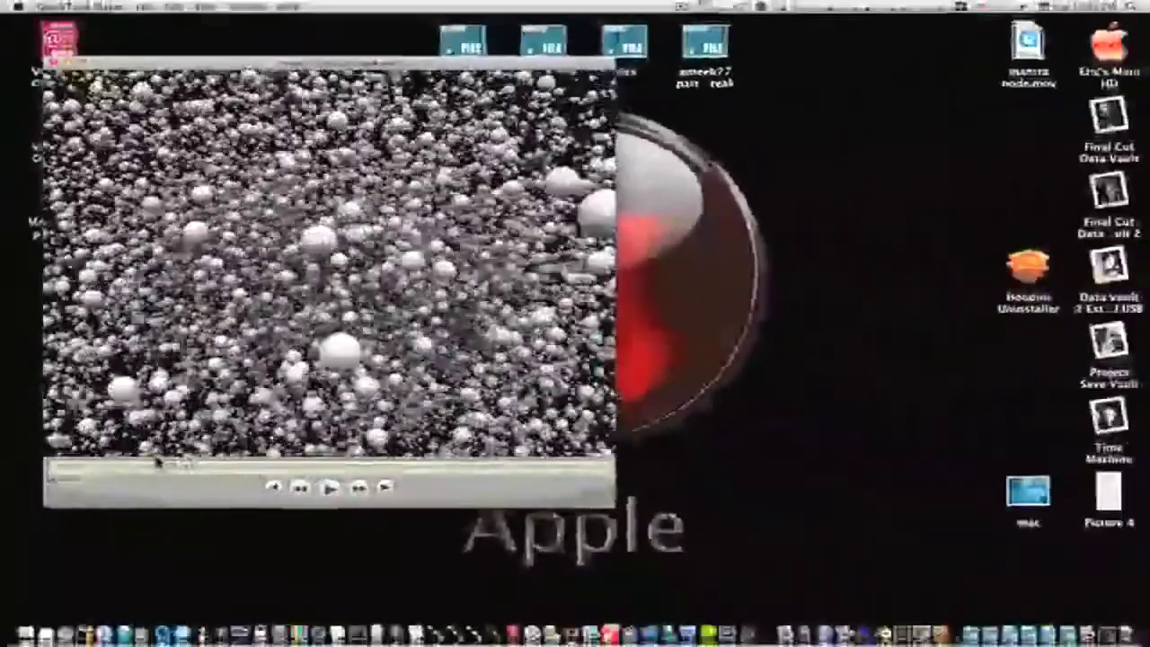
left_click_drag(158, 461, 101, 463)
left_click(326, 494)
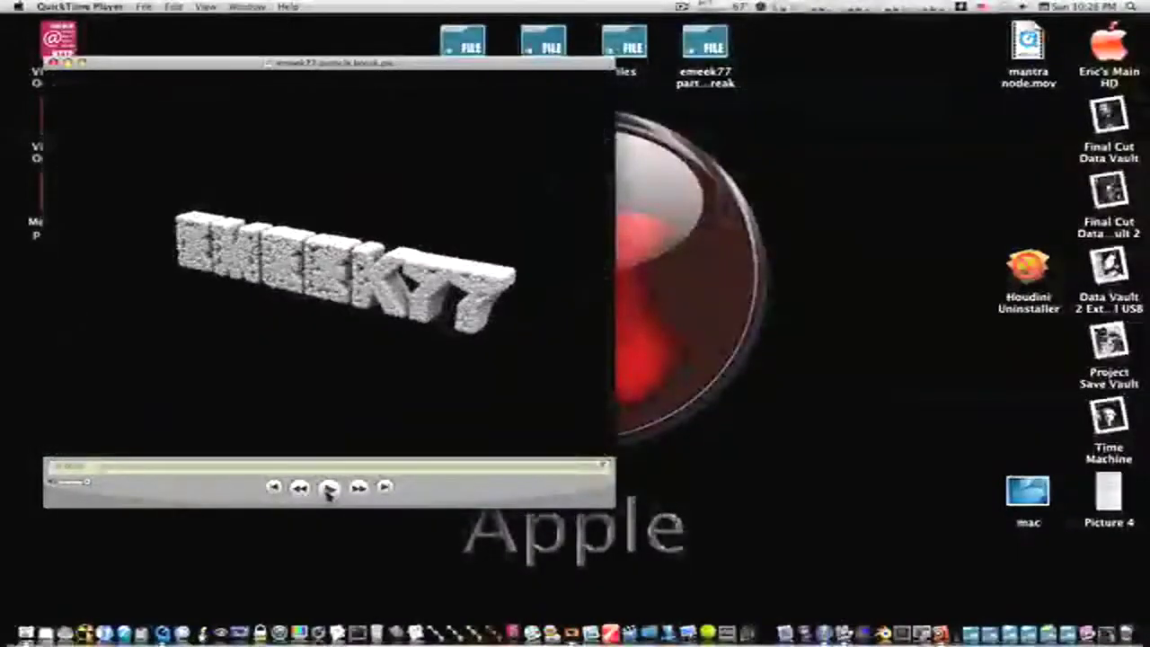
left_click(275, 487)
left_click(327, 488)
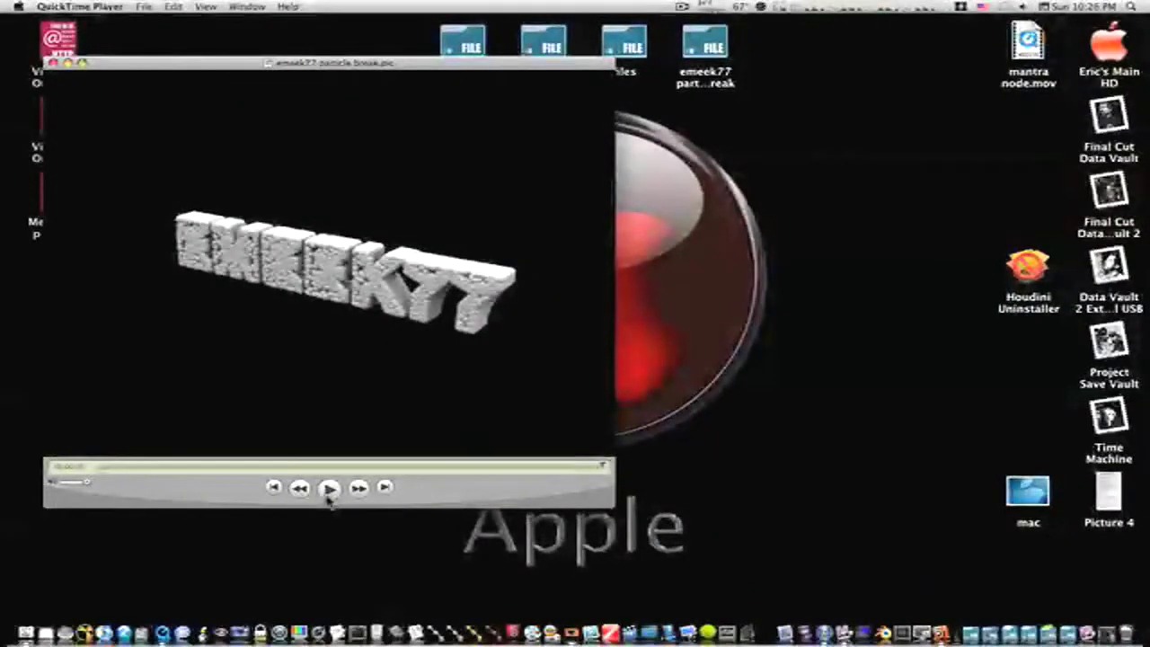
left_click(330, 488)
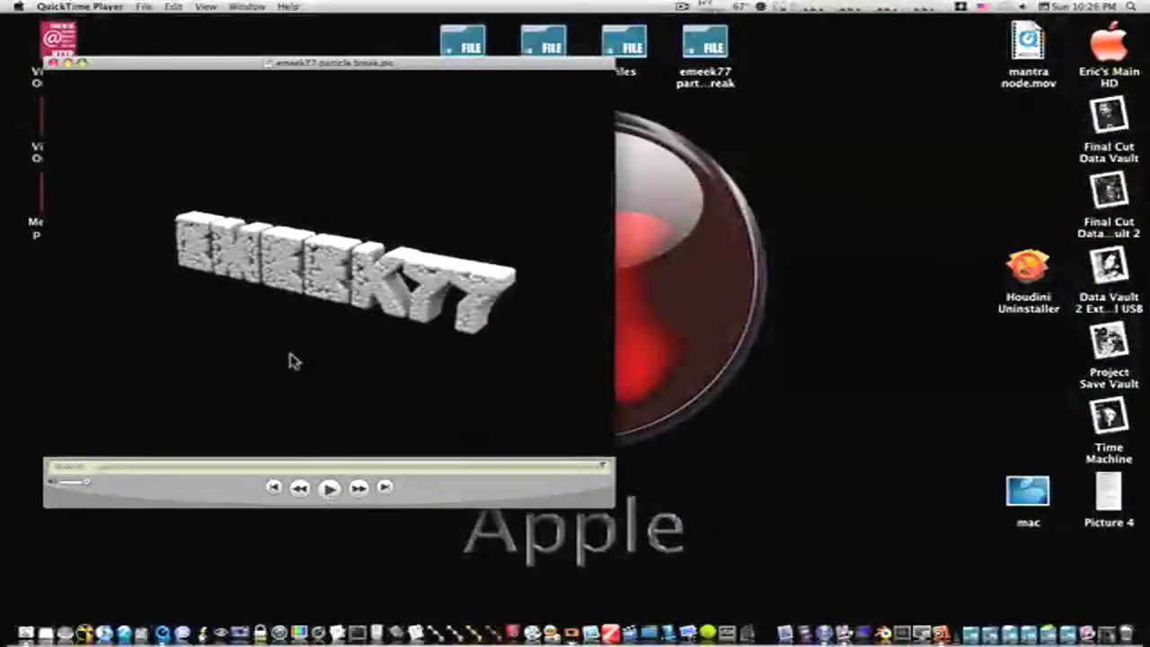
Switch back to Houdini and create a sphere at the origin of the scene
mouse_move(1149, 646)
left_click(996, 158)
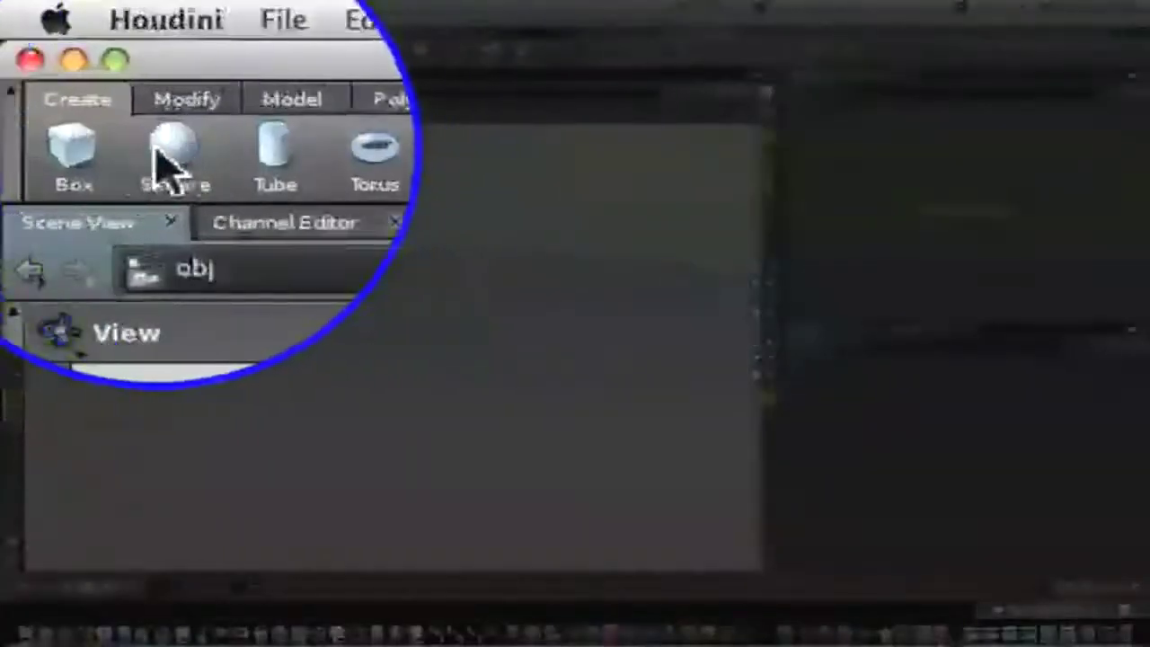
left_click(53, 52, "ctrl")
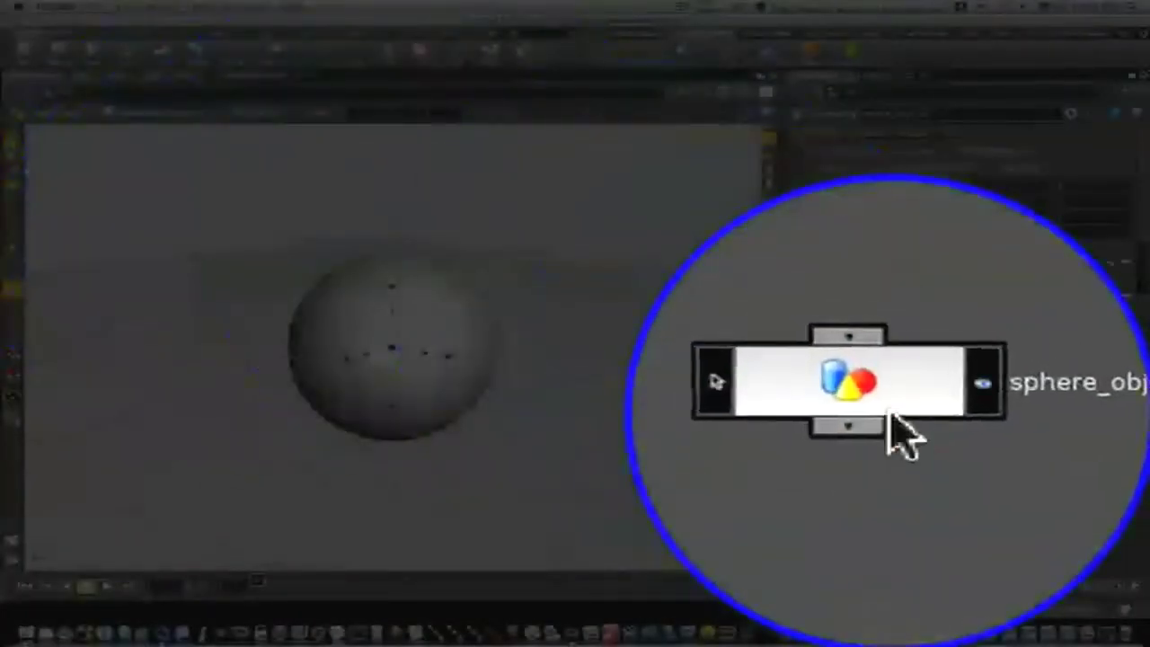
Set the sphere's primitive type to Polygon Mesh and return to the object level
double_click(890, 424)
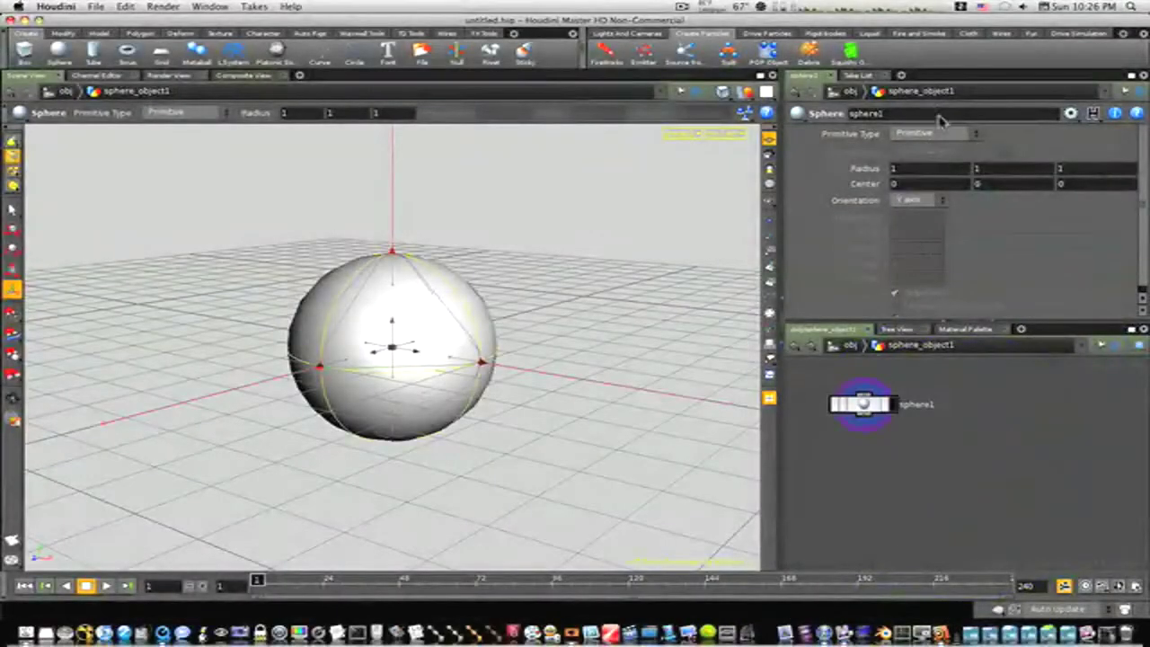
left_click(942, 134)
left_click(889, 233)
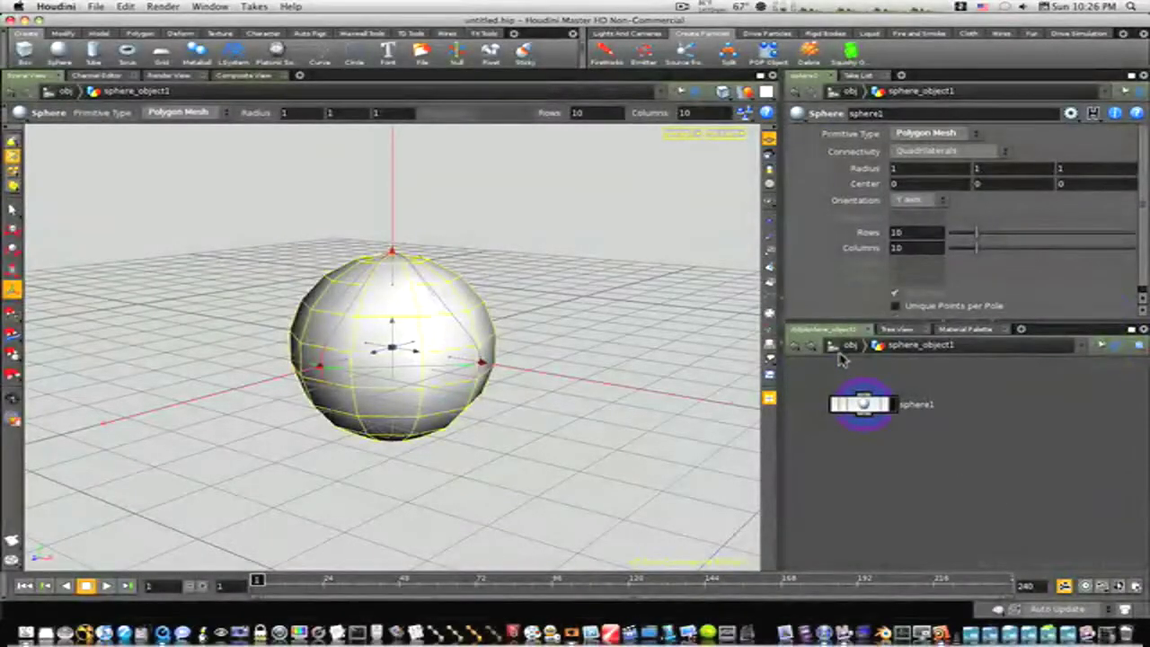
left_click(835, 351)
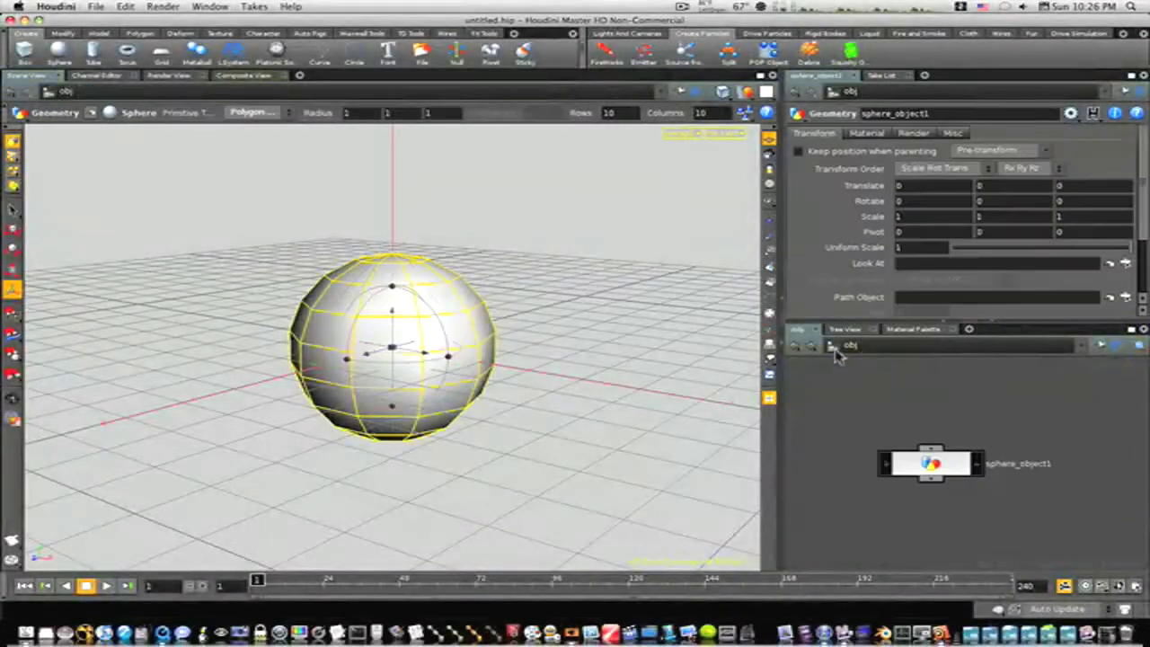
Reposition the sphere's node and create a particle emitter from the sphere with Source from Geometry
left_click_drag(927, 461, 897, 426)
left_click(898, 474)
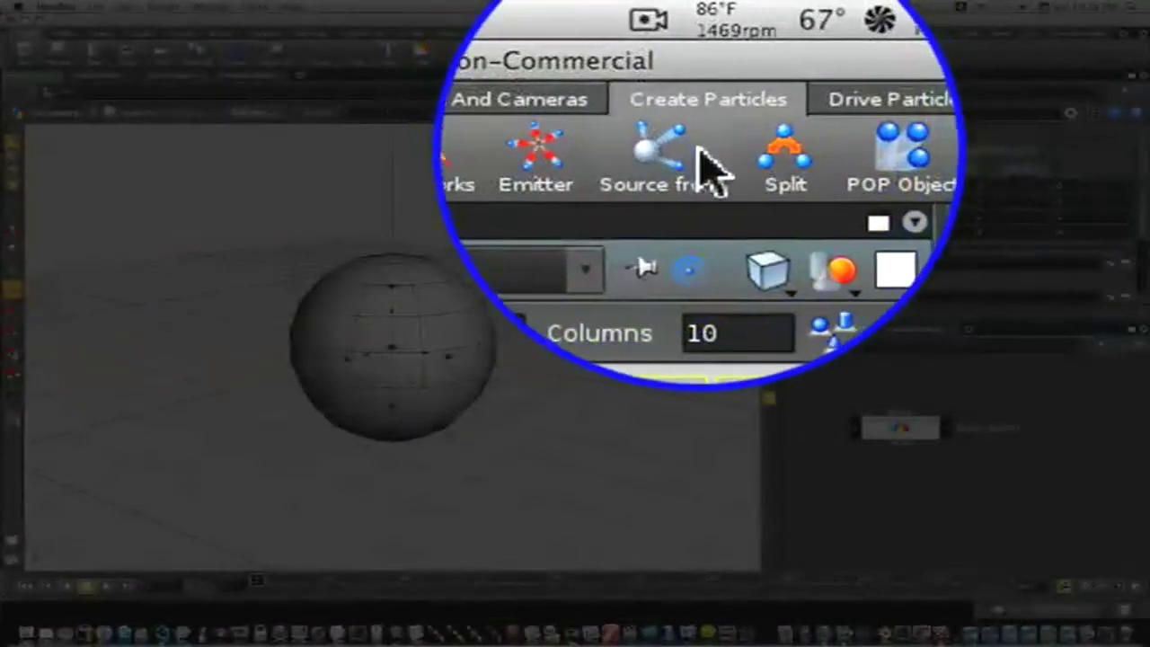
left_click(692, 158)
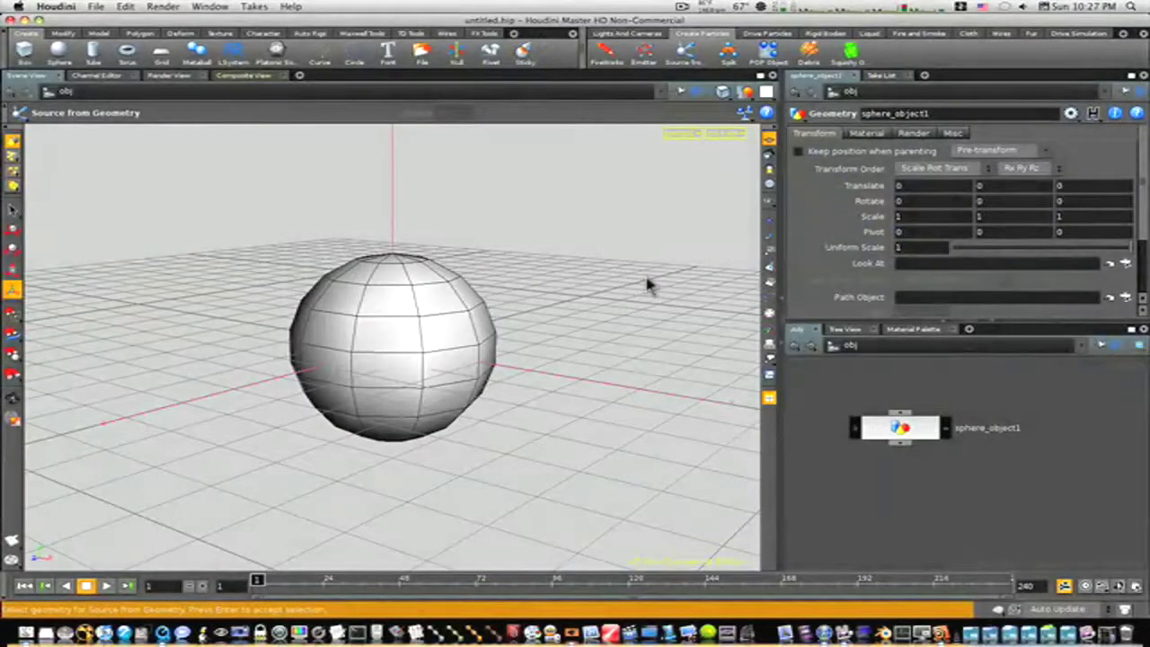
left_click(903, 435)
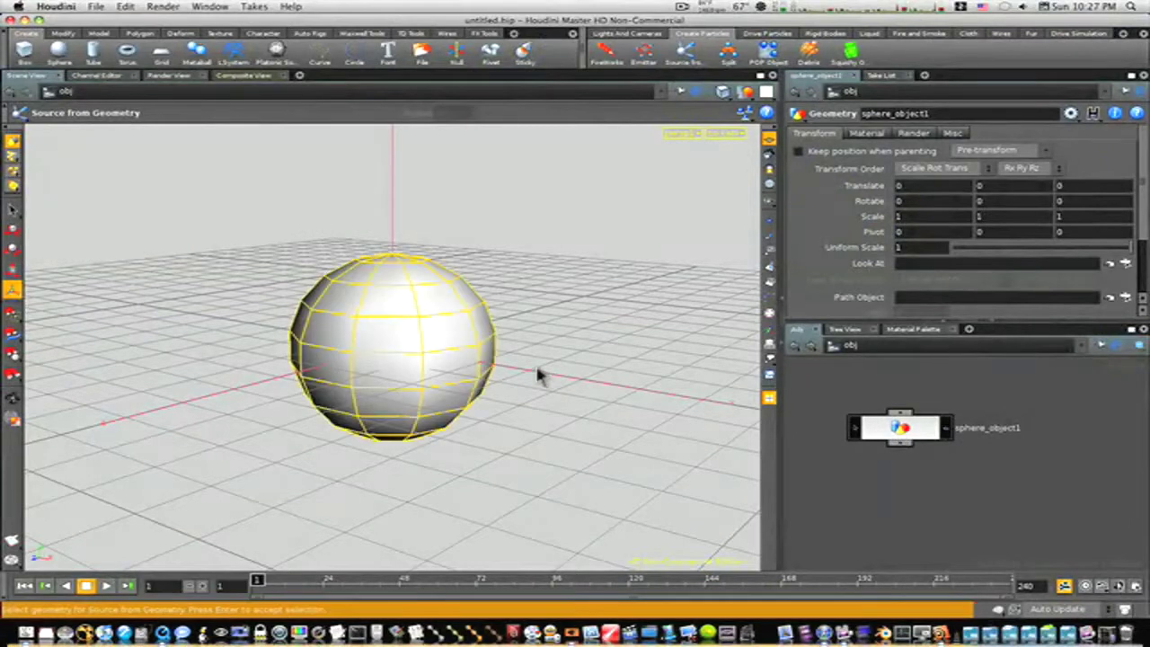
key("Return")
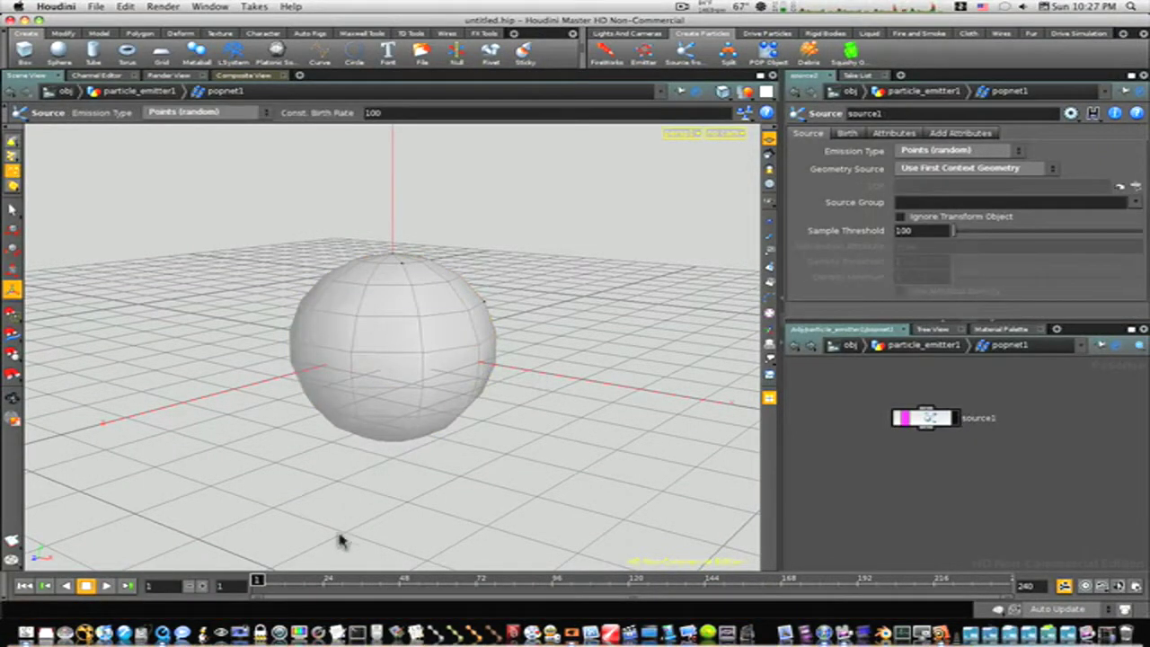
mouse_move(257, 580)
left_mouse_down()
mouse_move(513, 583)
mouse_move(308, 604)
mouse_move(222, 593)
left_mouse_up()
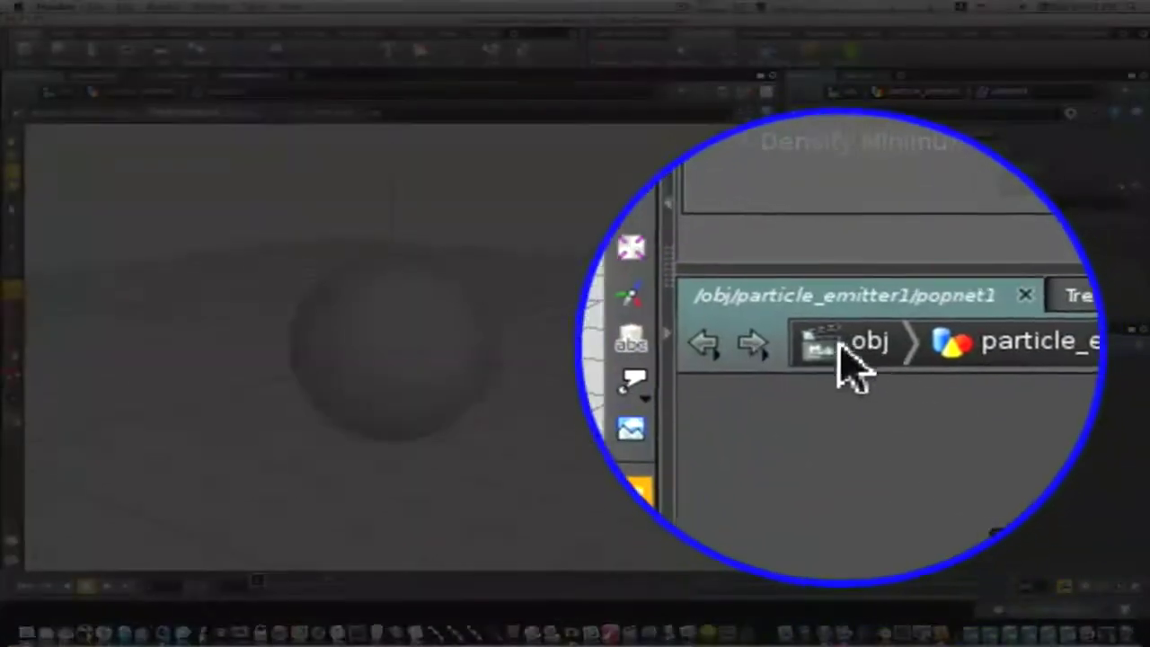
Set the Preroll Time of popnet1 inside particle_emitter1 to 24
left_click(837, 345)
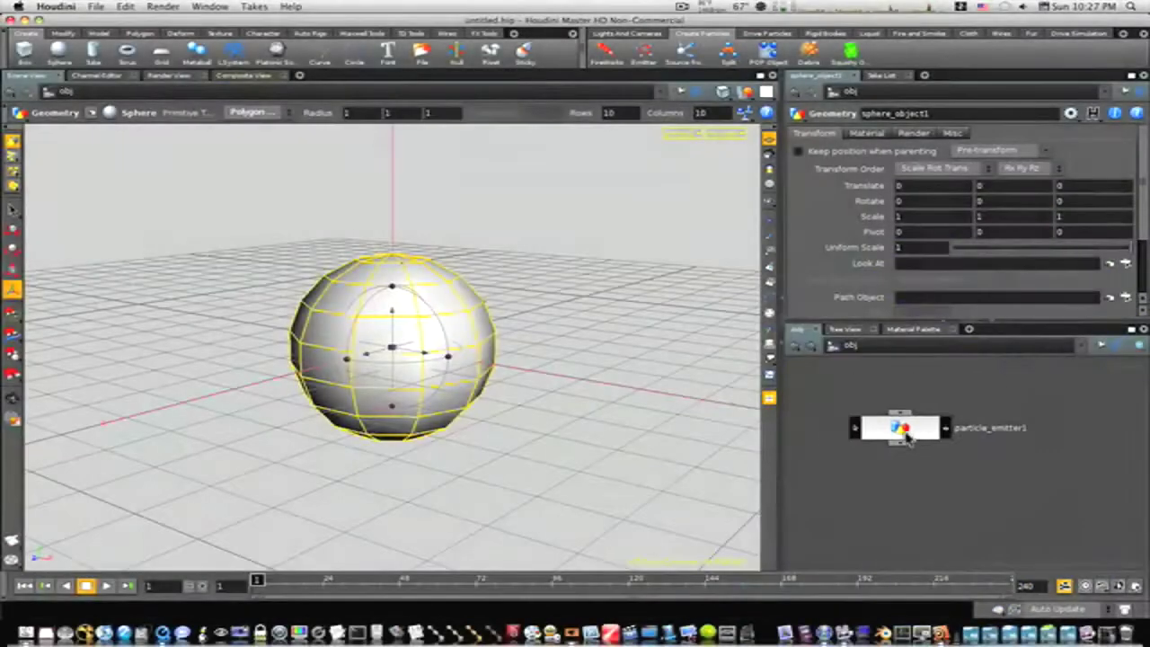
double_click(903, 430)
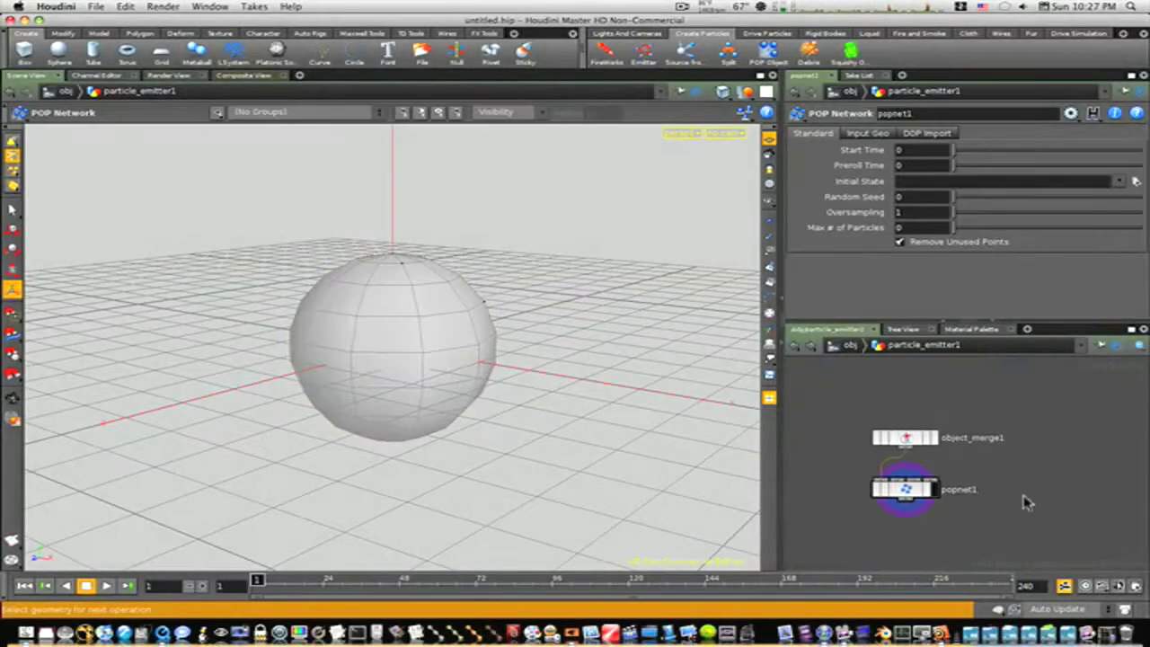
middle_click_drag(1031, 511, 983, 467)
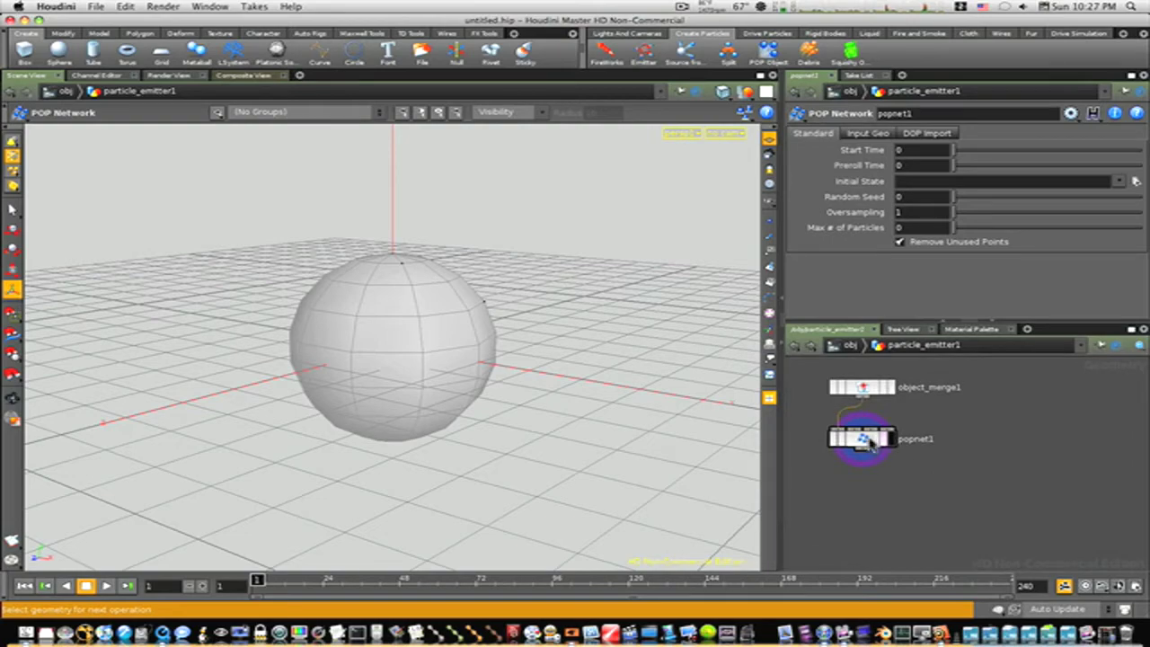
left_click(870, 443)
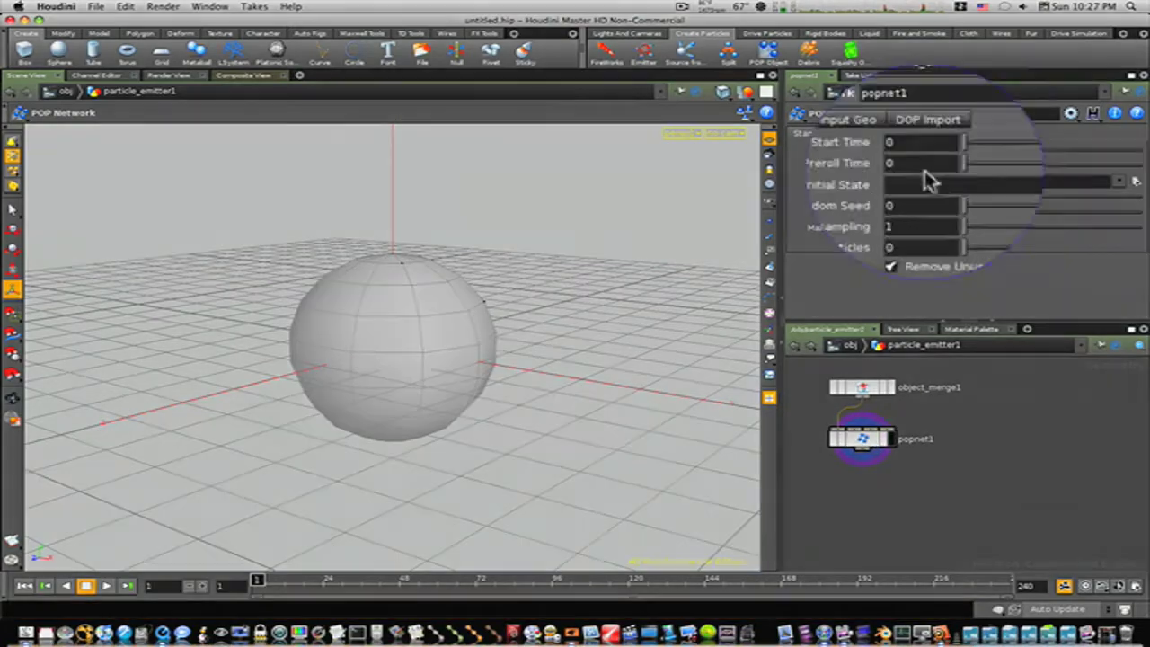
type("24")
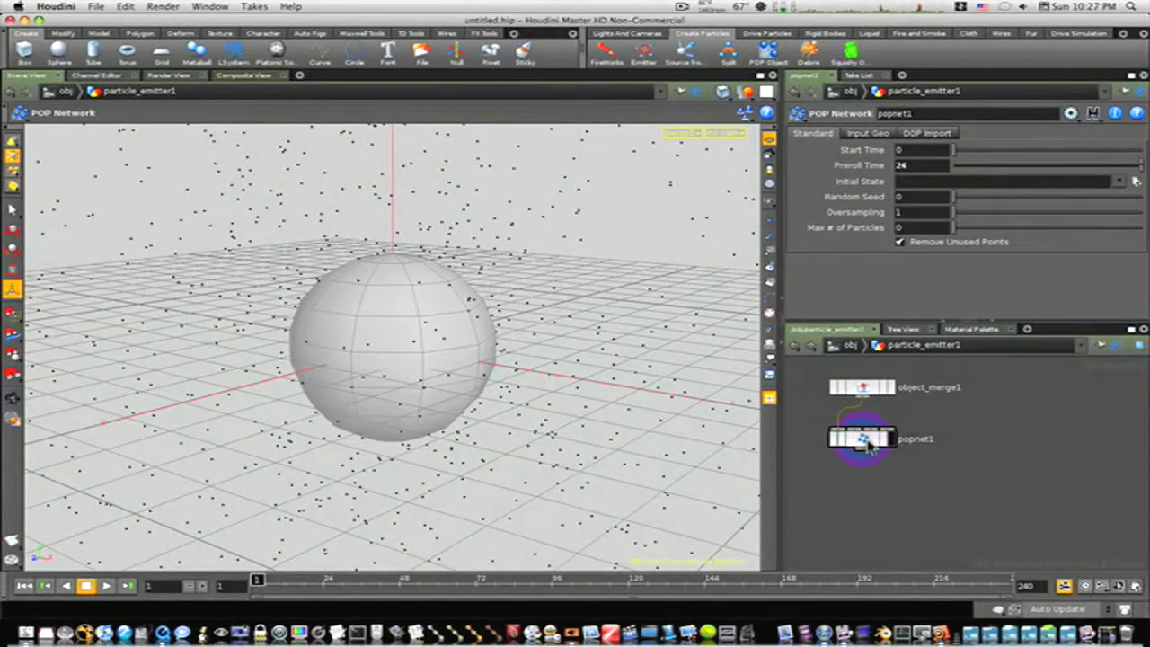
Set the emission type of source1 inside popnet1 to Surfaces (random)
double_click(866, 440)
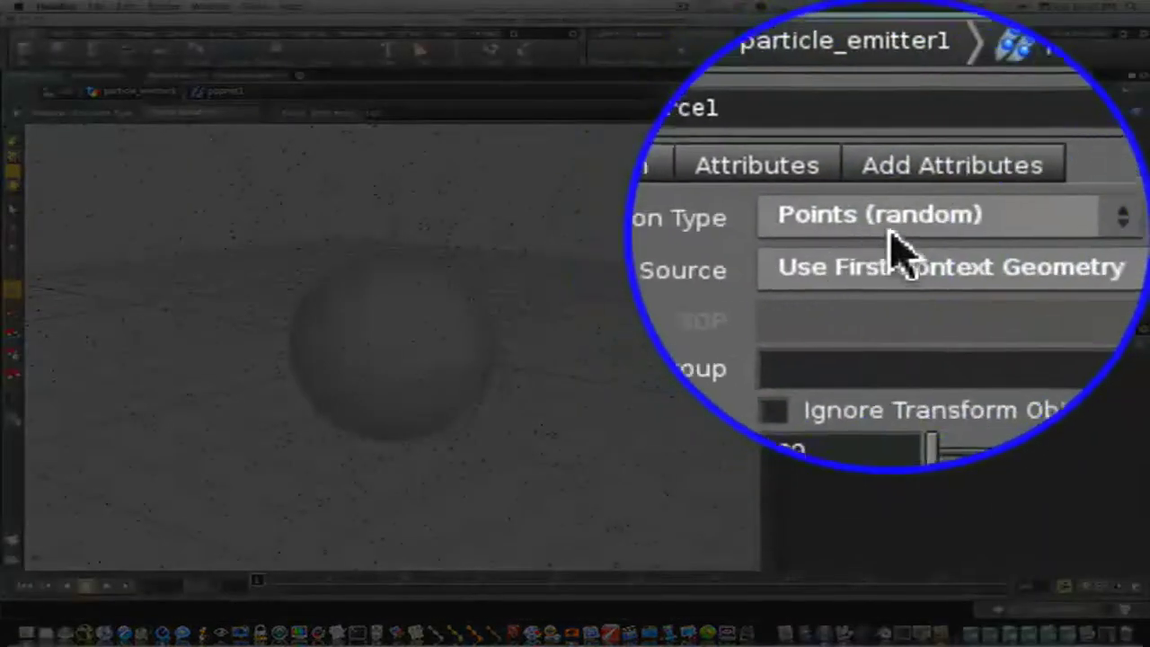
left_click(952, 151)
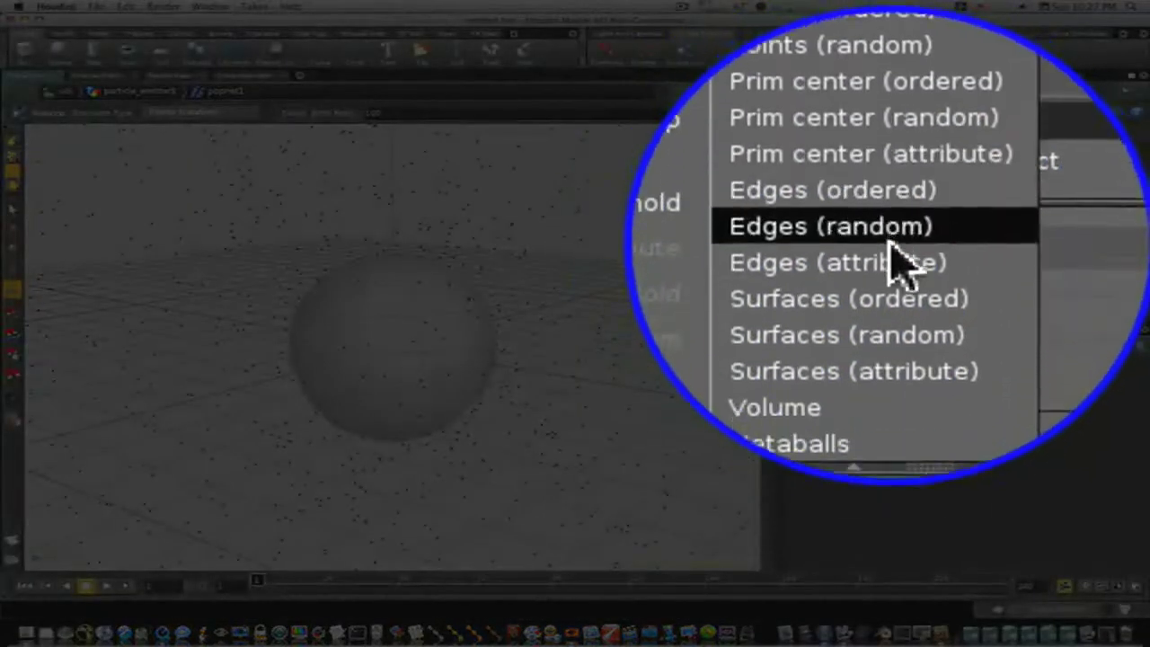
left_click(898, 288)
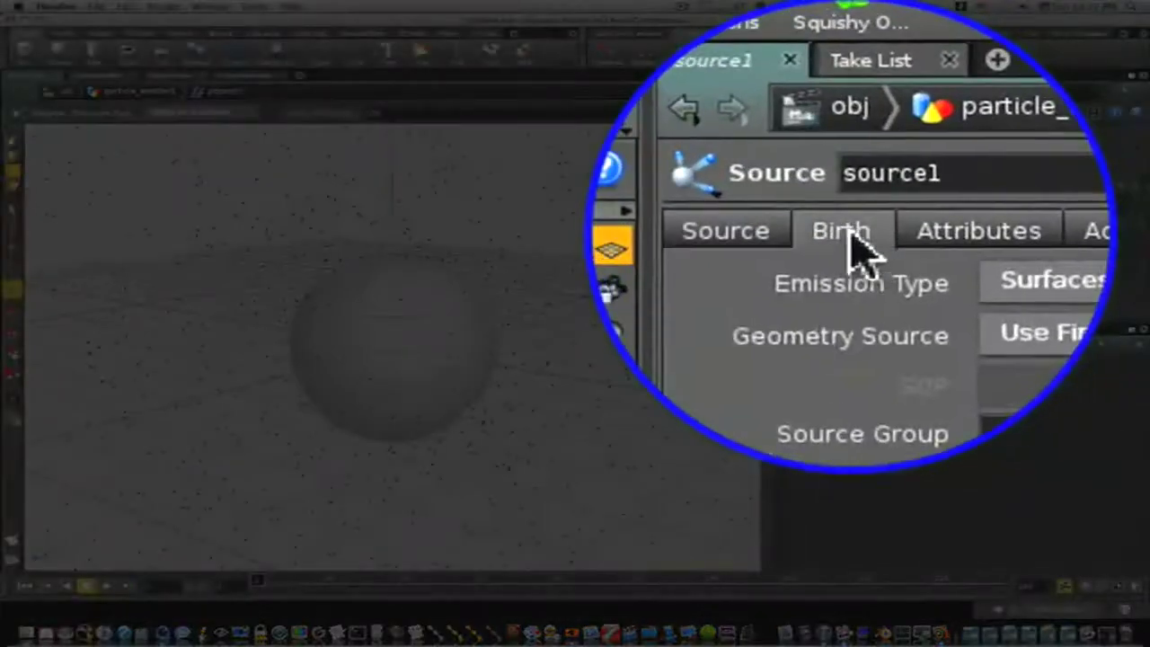
Set the constant birth rate of source1 to 500
left_click(852, 134)
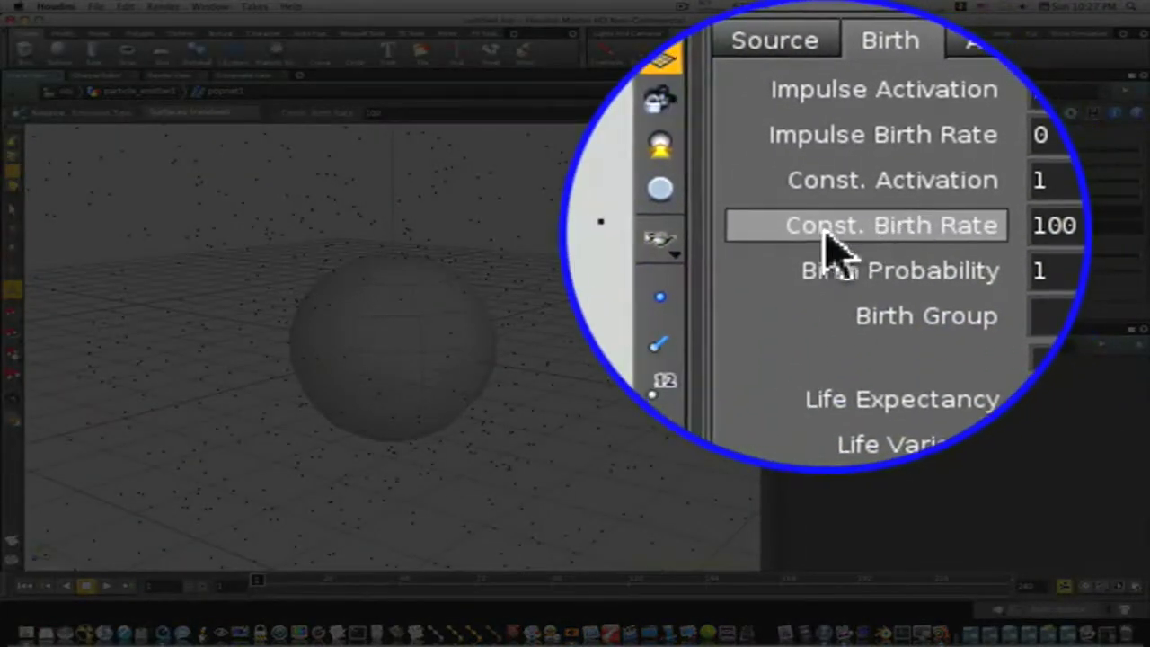
left_click_drag(890, 231, 842, 231)
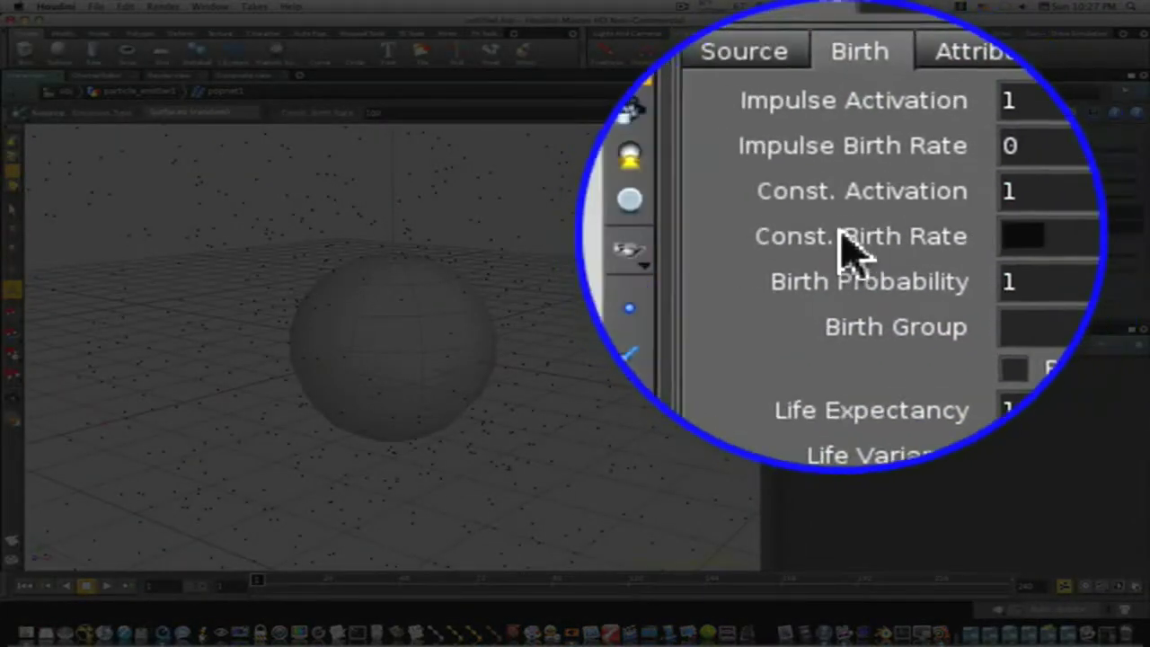
type("500")
key("Return")
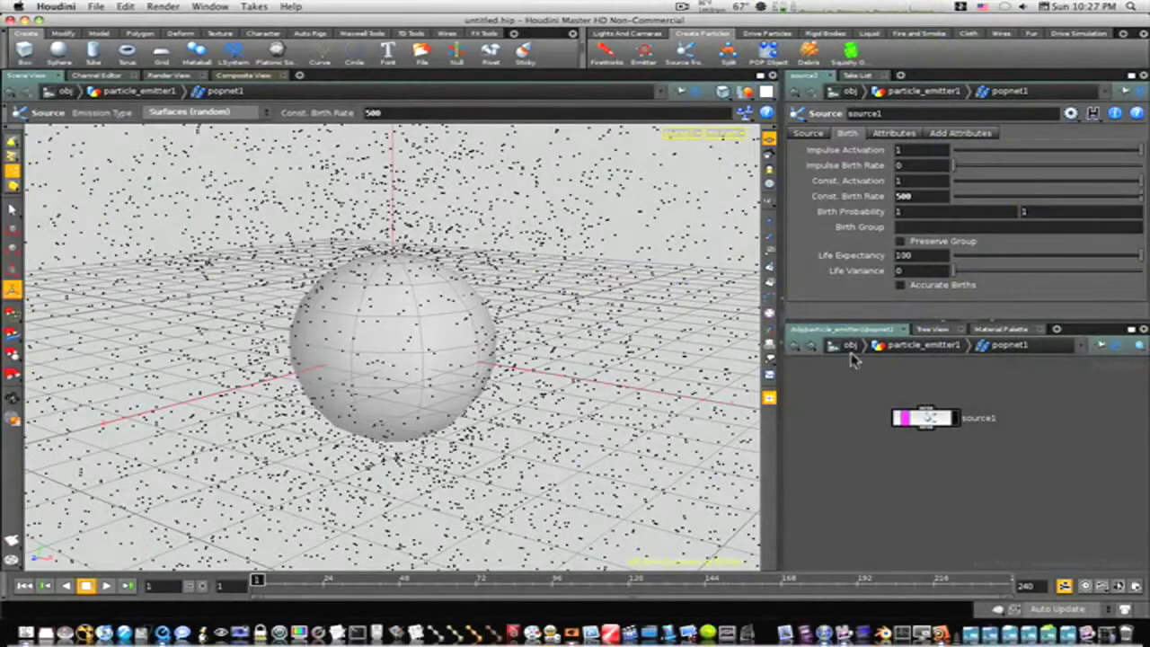
Return to the object level and place the particle_emitter1 node apart from the sphere_object1 node
left_click(848, 347)
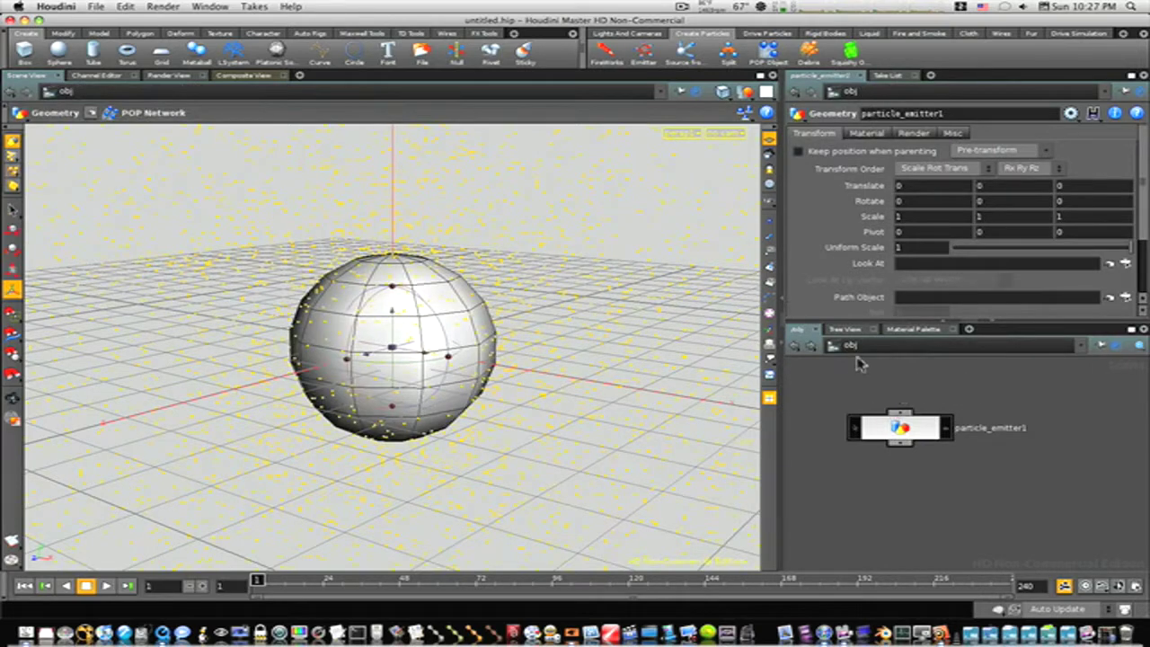
left_click_drag(899, 421, 1023, 460)
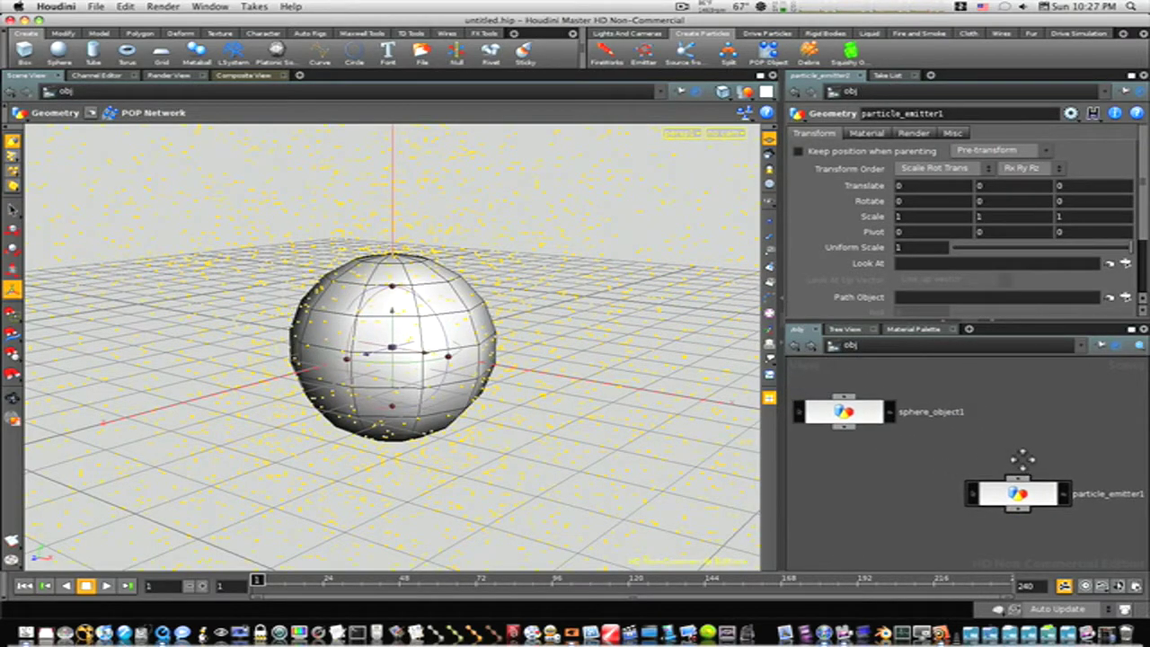
middle_click_drag(1023, 459, 942, 403)
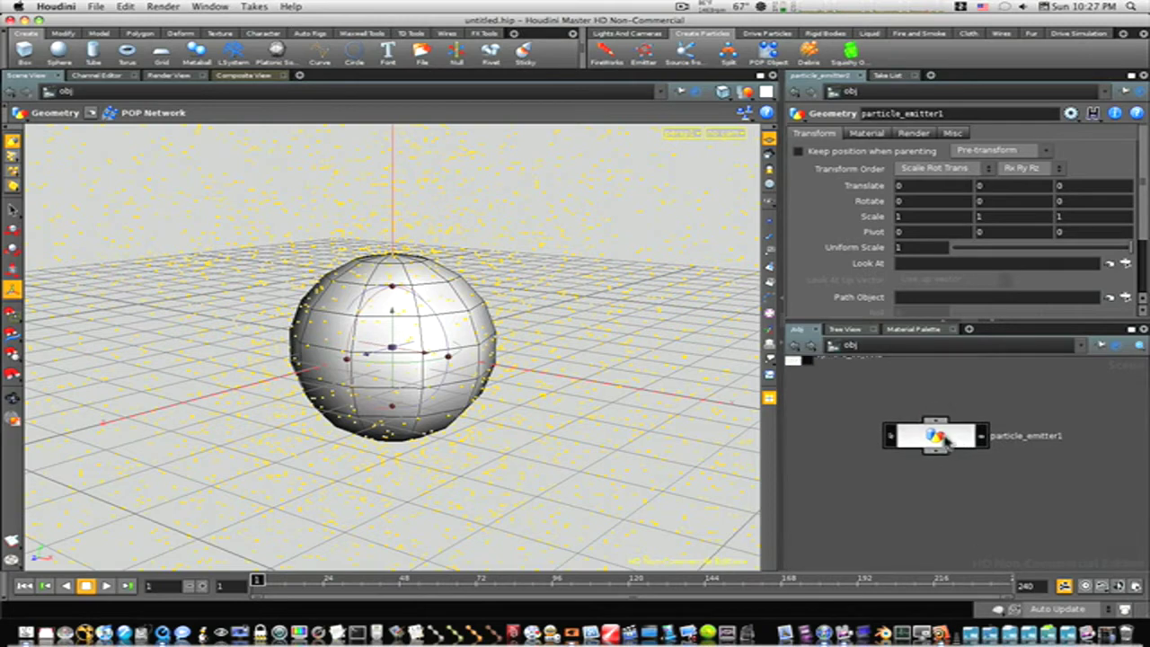
Duplicate the object_merge1 and popnet1 nodes inside particle_emitter1 and place the copies beside the originals
double_click(940, 436)
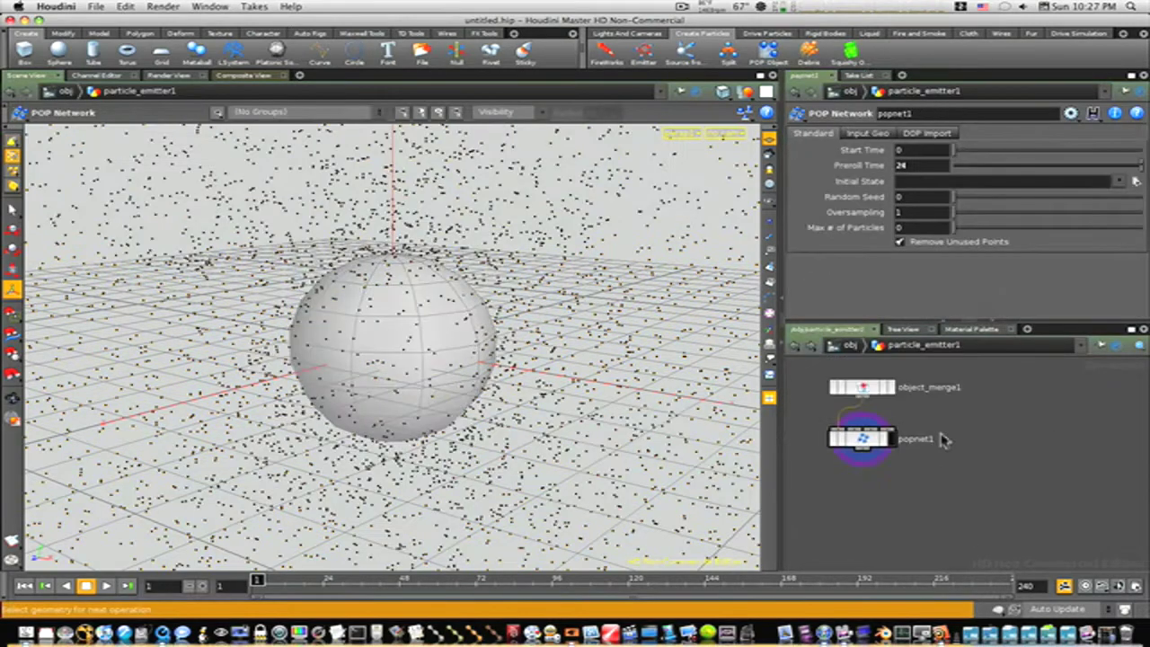
middle_click_drag(956, 430, 973, 450)
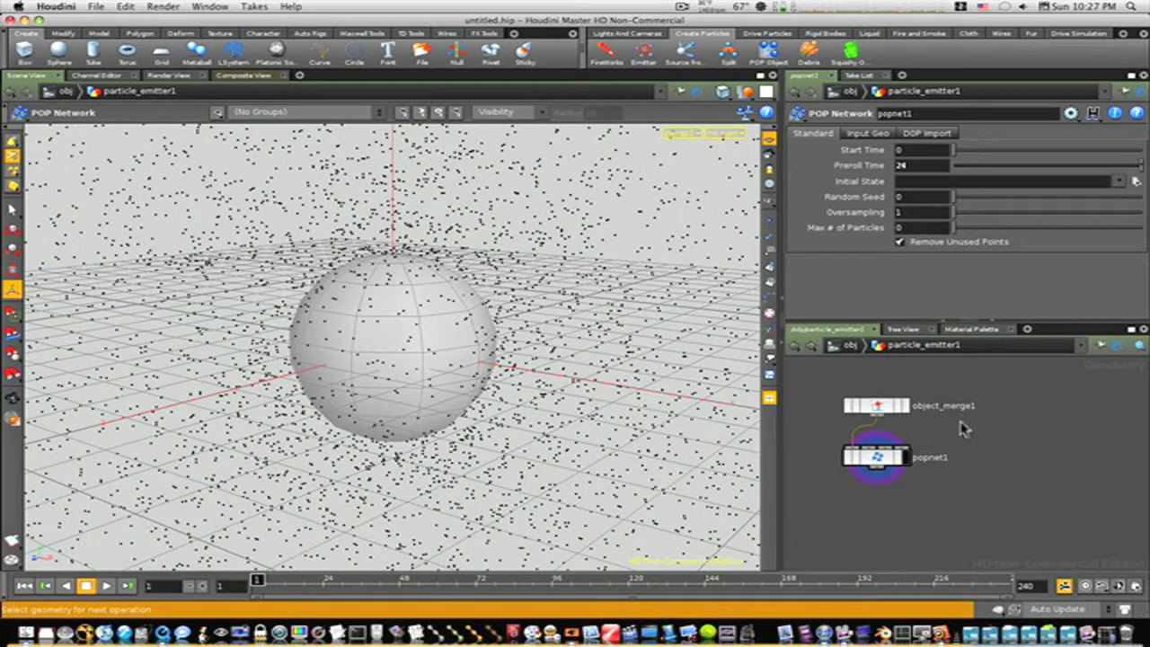
left_click_drag(1004, 390, 849, 478)
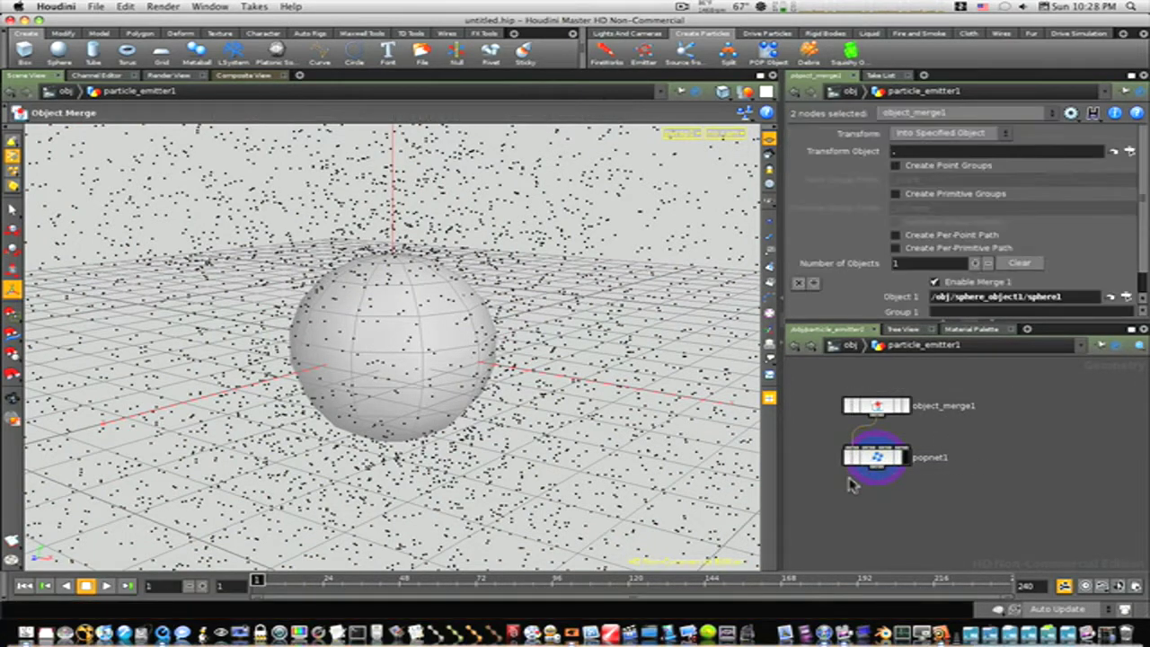
key("super+c")
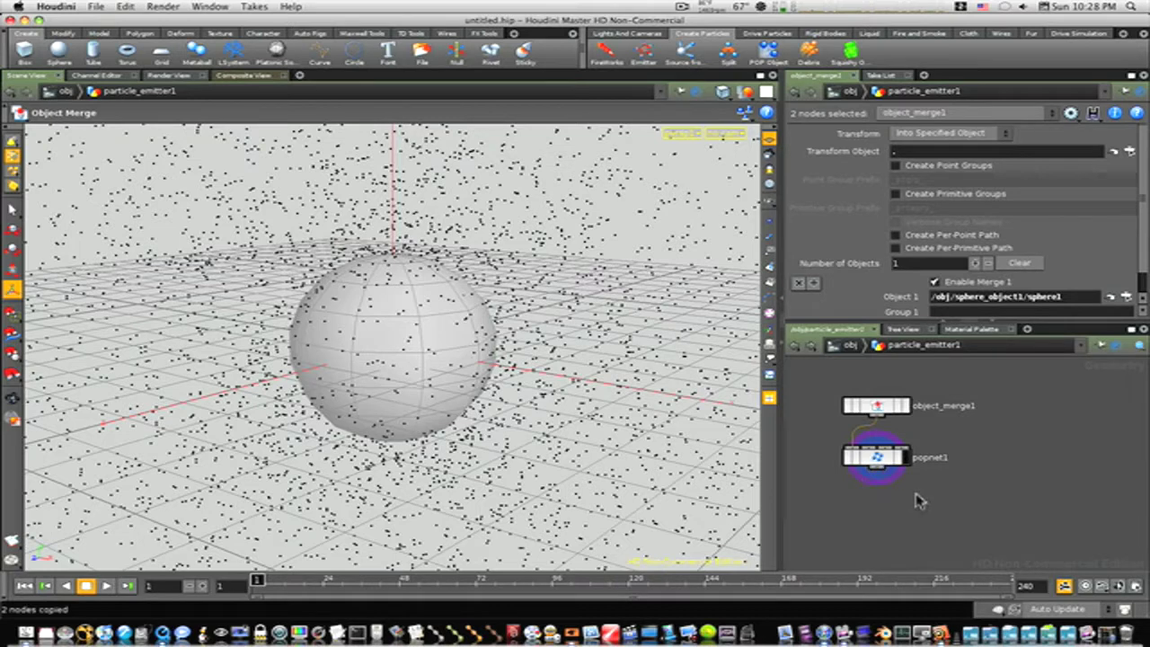
key("super+v")
left_click_drag(955, 477, 1014, 400)
left_click(1000, 445)
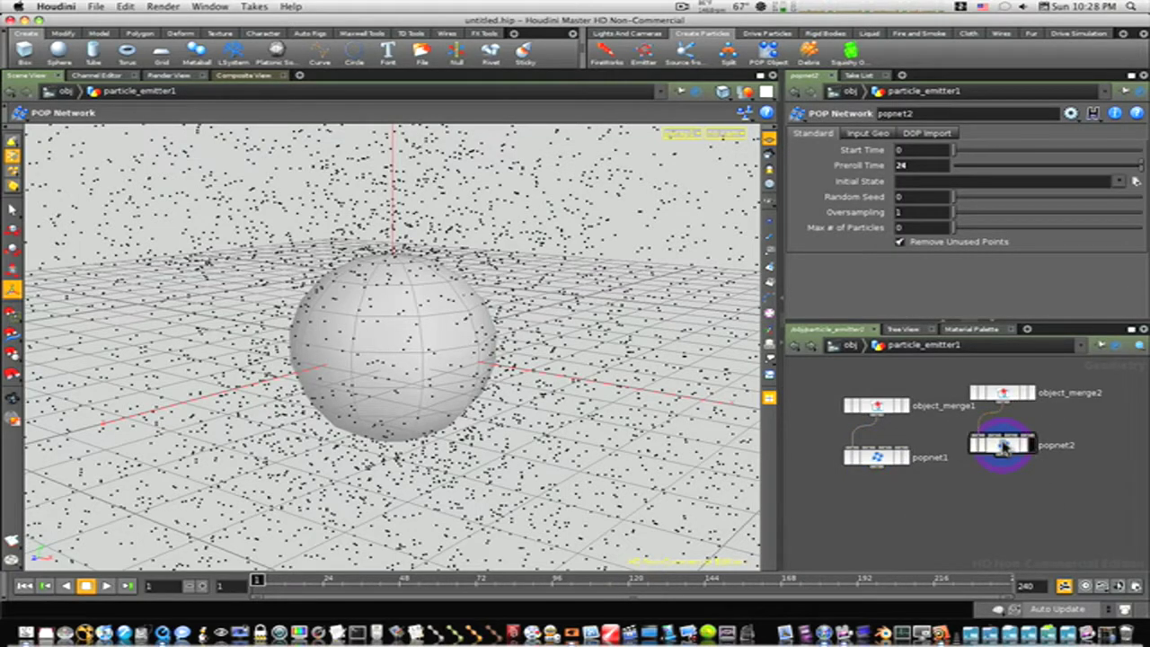
Set the initial velocity of source1 inside popnet2 to Use inherited velocity
double_click(1003, 446)
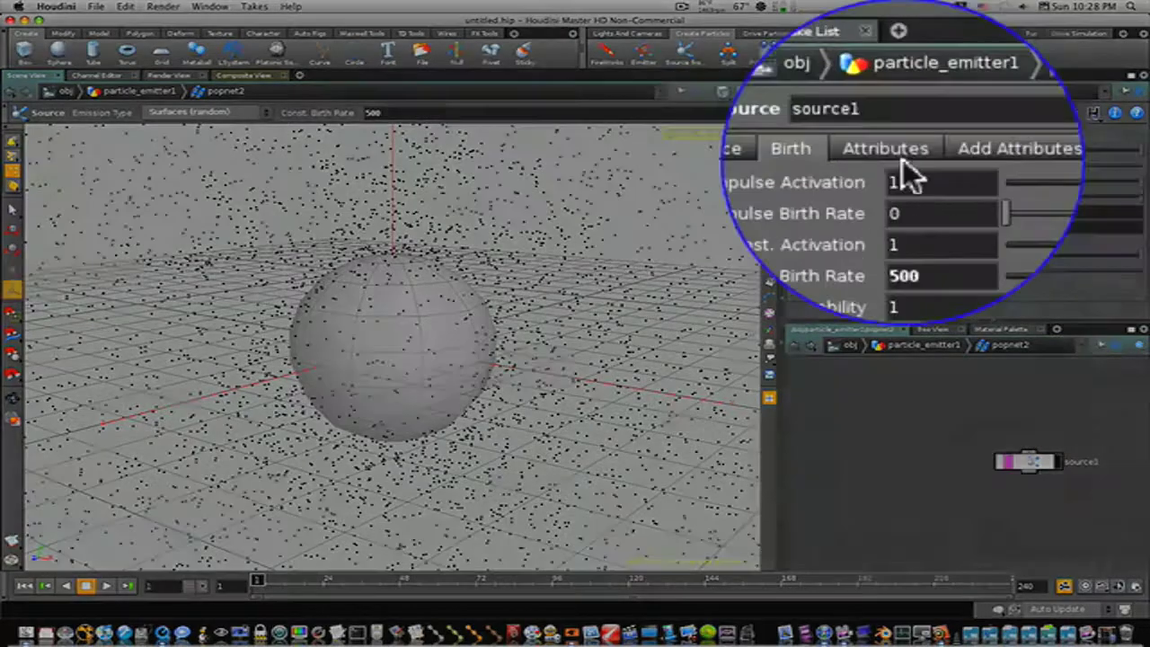
left_click(894, 133)
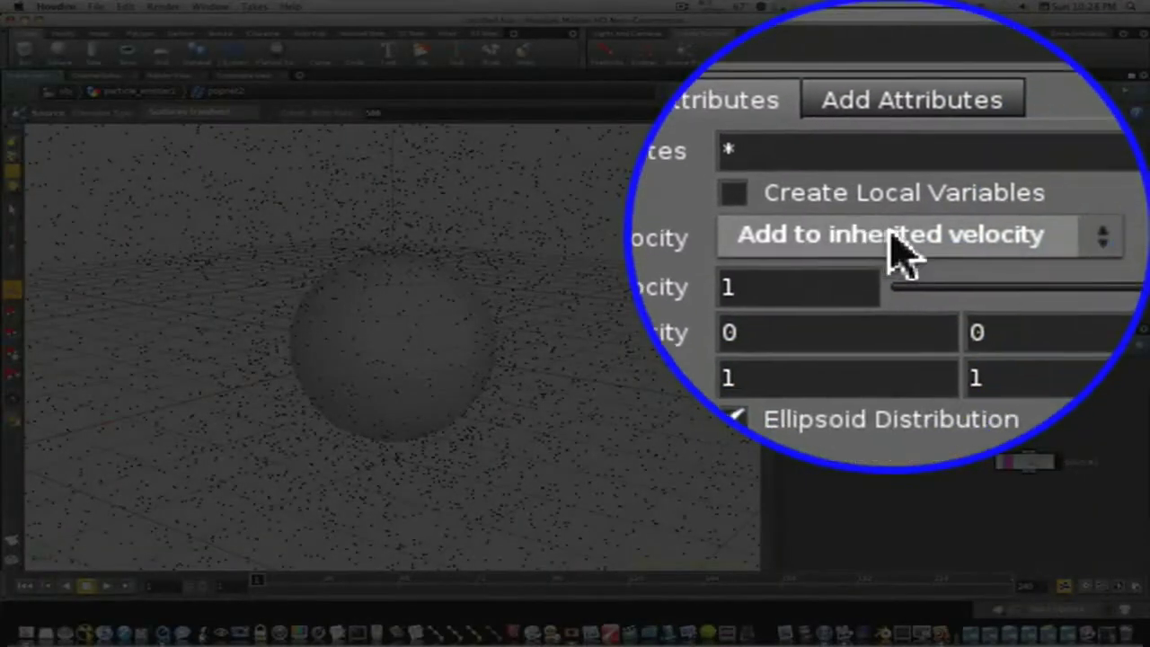
left_click(898, 255)
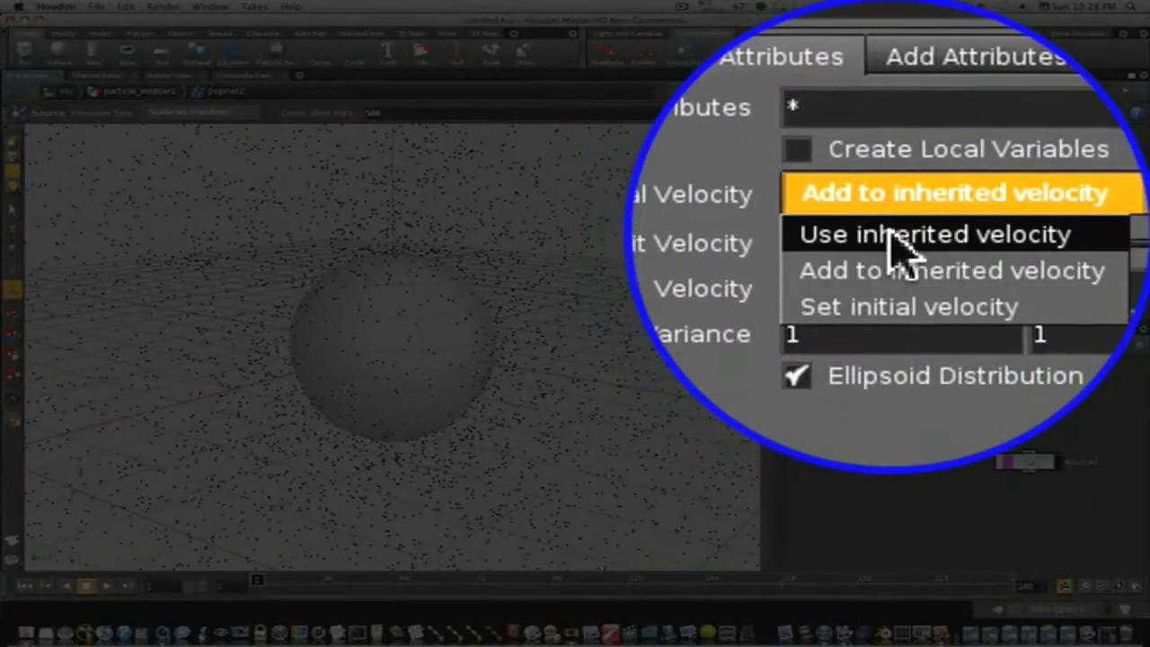
left_click(933, 196)
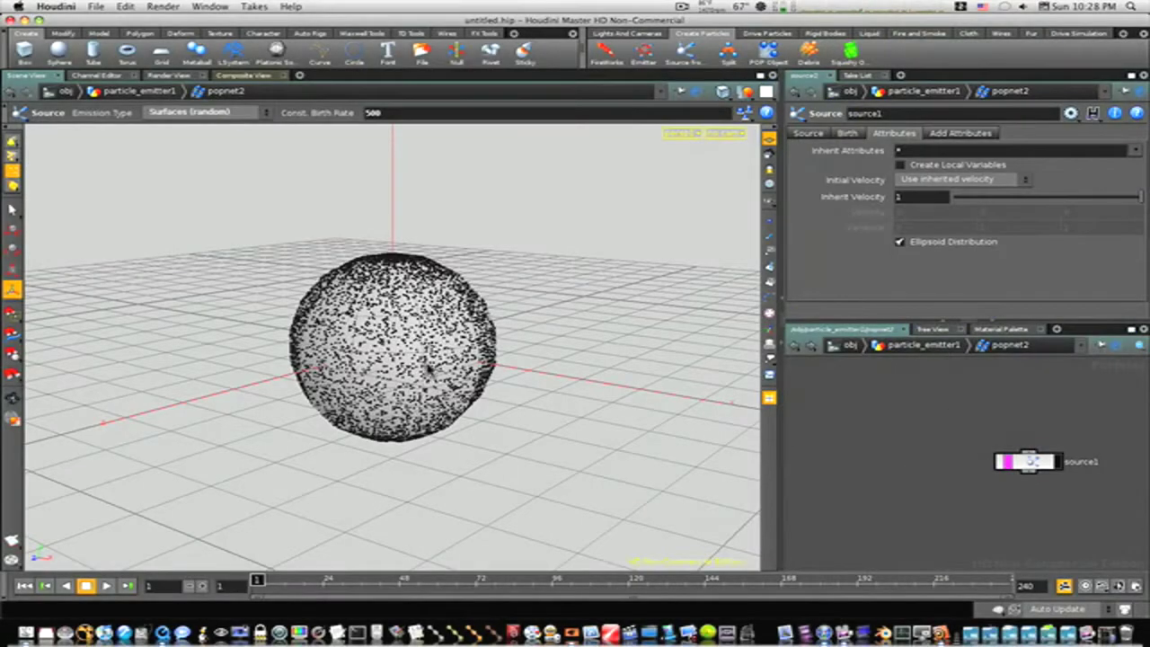
Add a BlendShapes node inside particle_emitter1 and wire the outputs of popnet1 and popnet2 into it
left_click(843, 349)
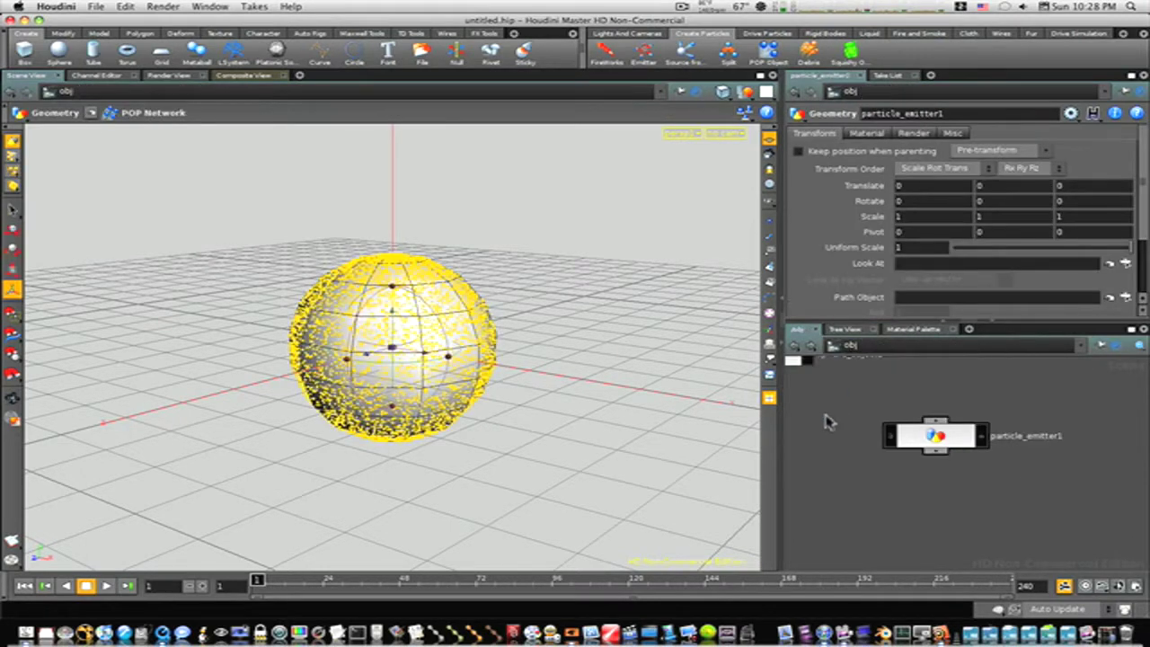
mouse_move(826, 417)
middle_mouse_down()
mouse_move(864, 468)
mouse_move(825, 421)
middle_mouse_up()
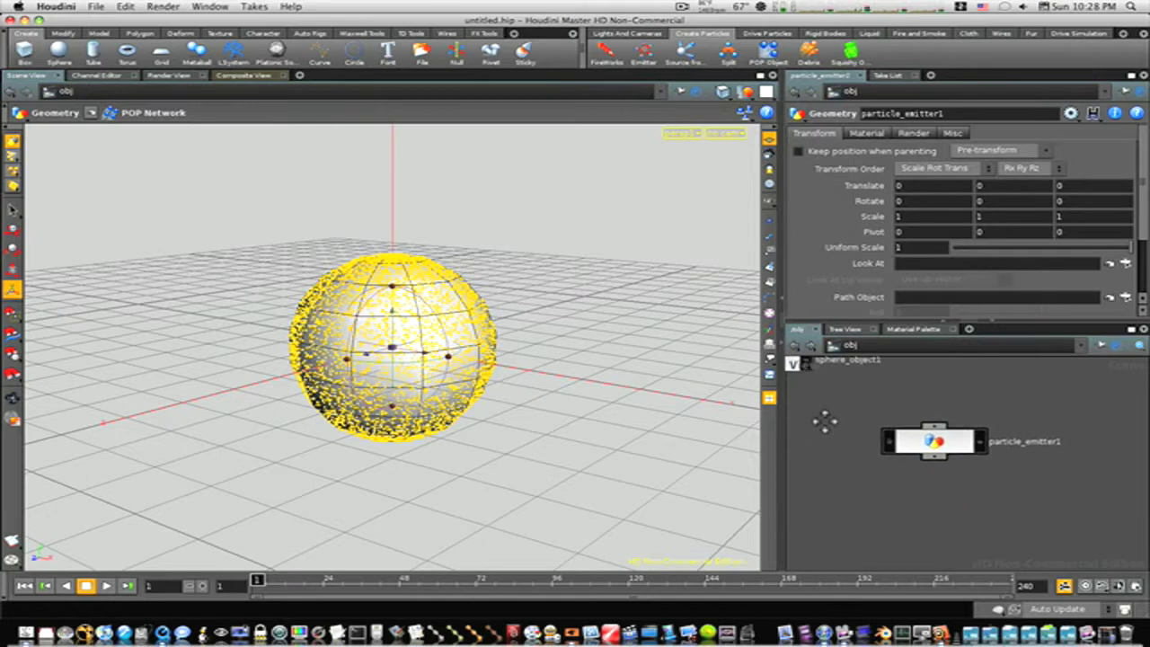
double_click(933, 443)
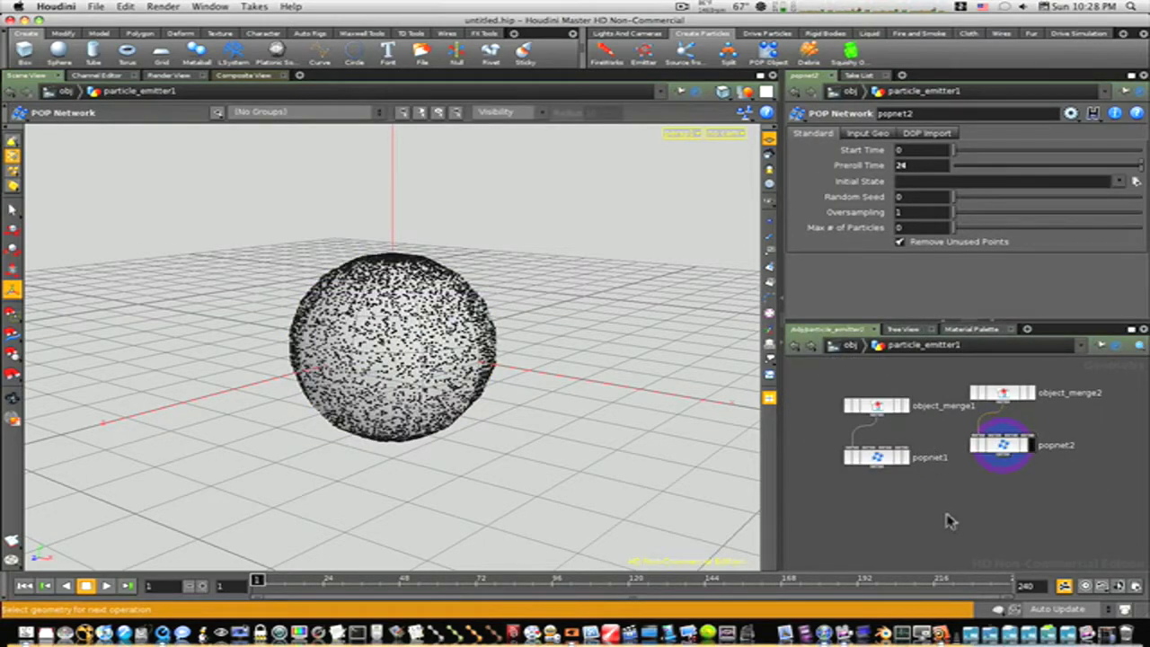
key("Tab")
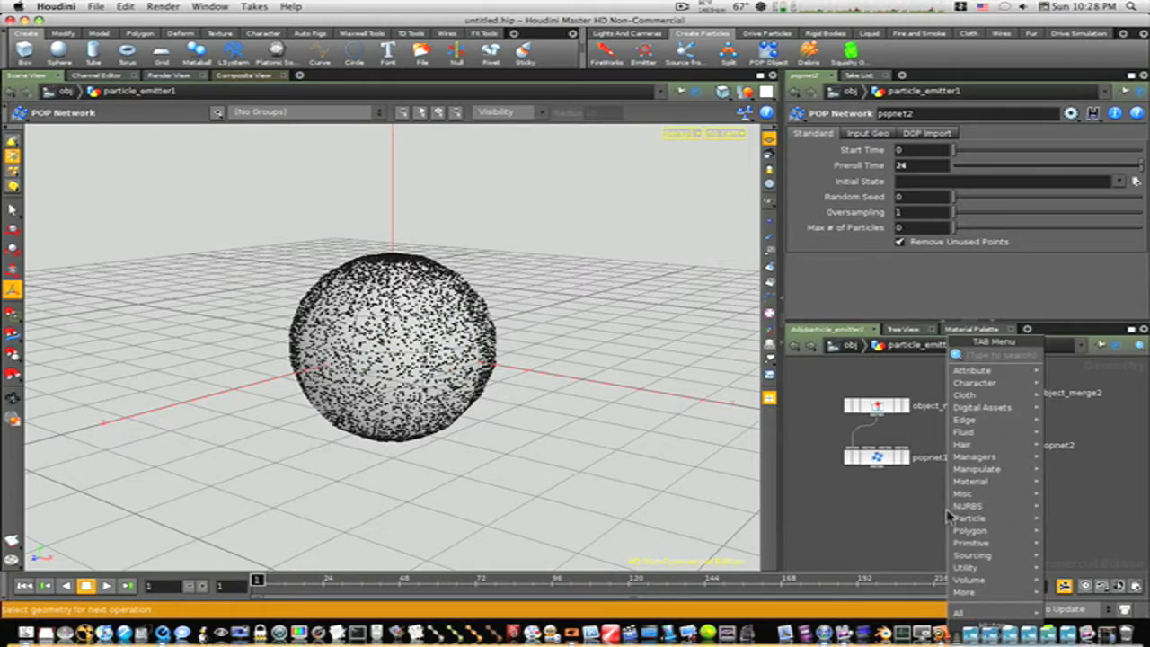
type("blen")
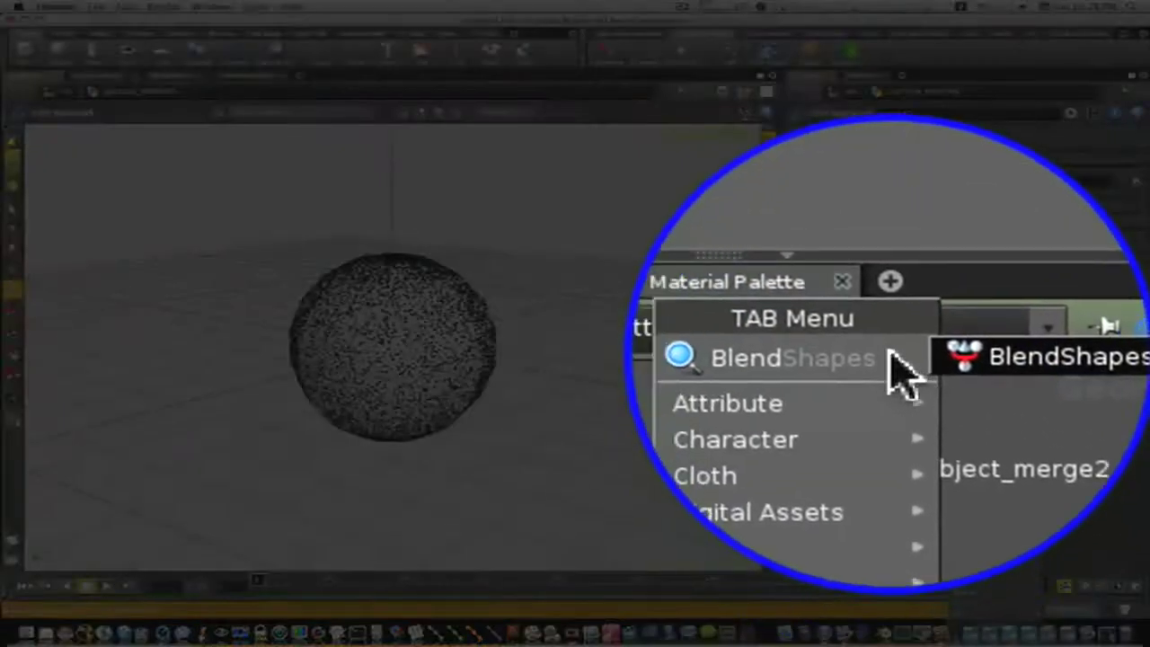
key("Return")
left_click(902, 431)
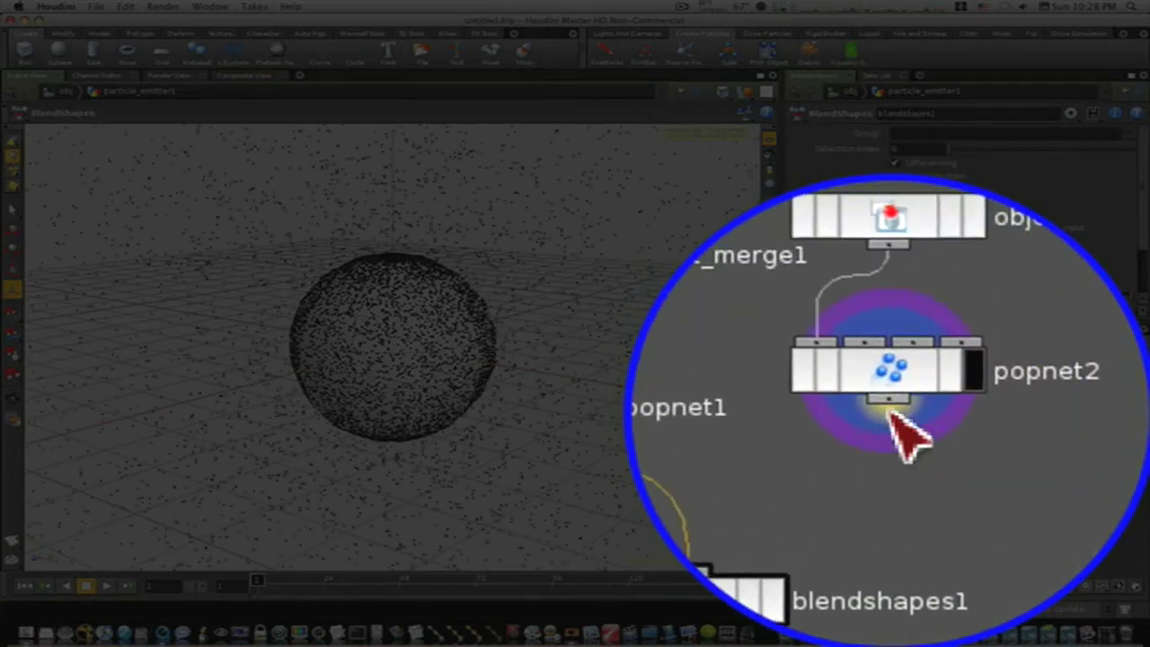
left_click_drag(904, 423, 903, 436)
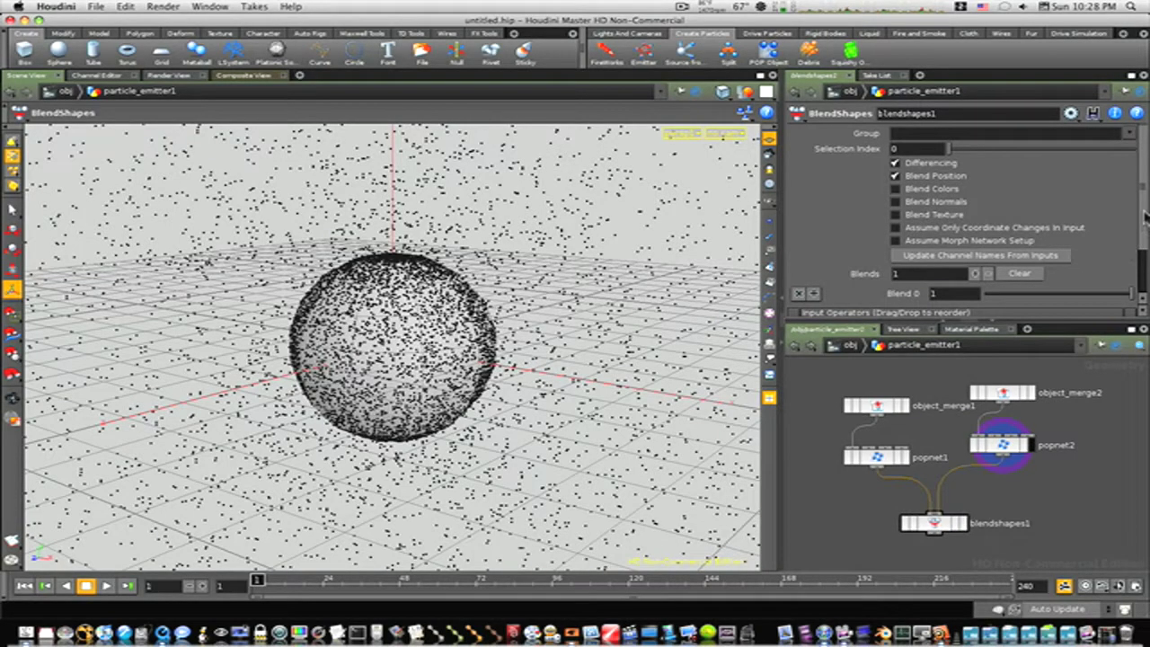
Add a second blend to blendshapes1 and set Blend 1 to 0
scroll(1144, 216, "down", 3)
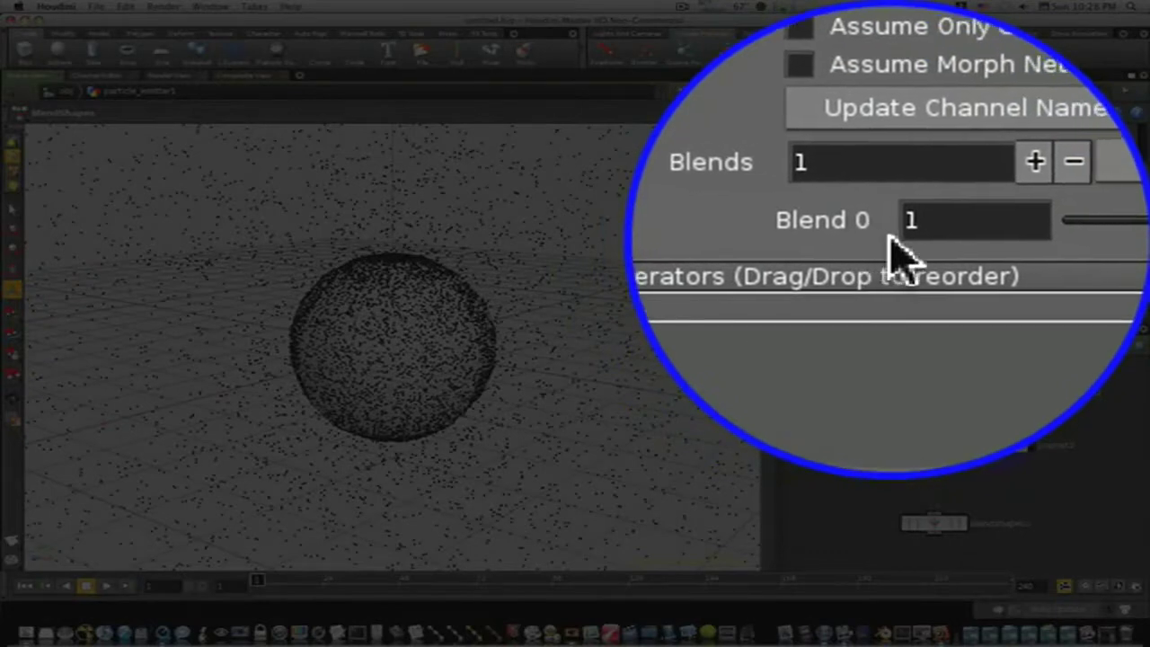
left_click(813, 232)
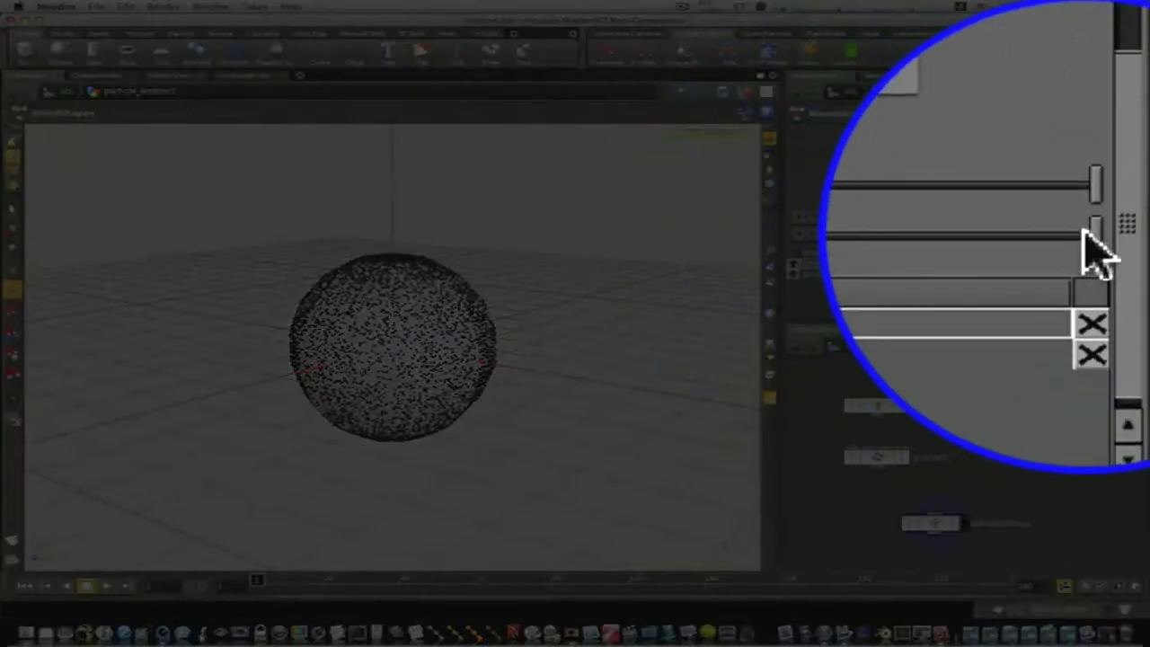
mouse_move(1130, 234)
left_mouse_down()
mouse_move(1104, 236)
mouse_move(1130, 236)
left_mouse_up()
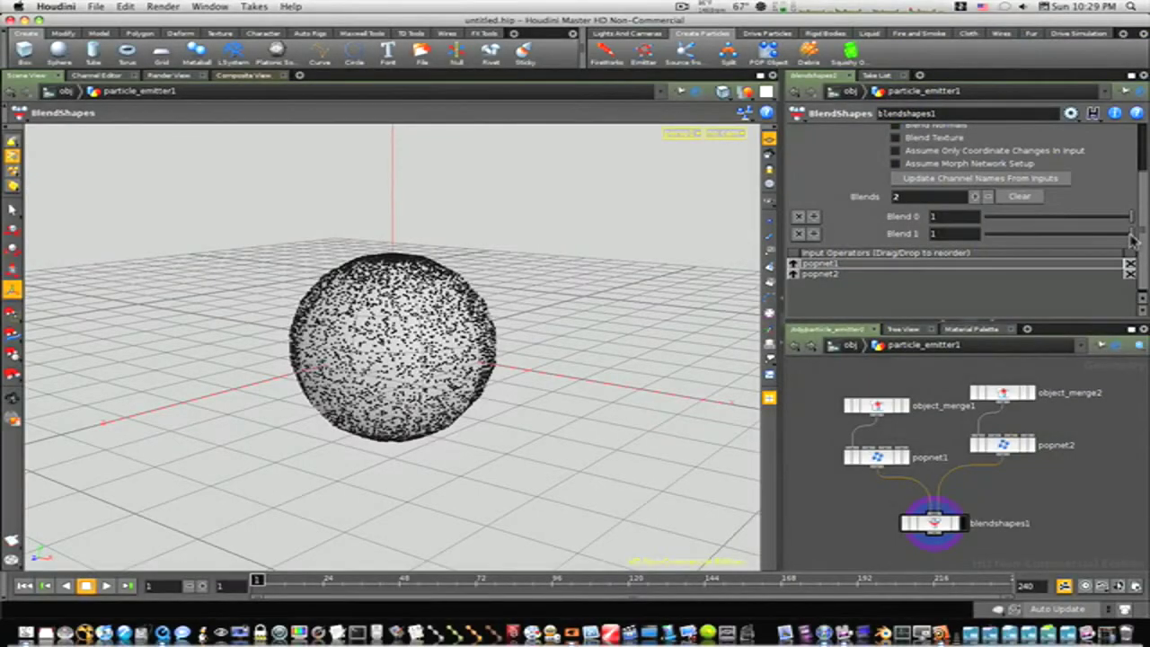
mouse_move(1132, 236)
left_mouse_down()
mouse_move(948, 235)
mouse_move(1132, 236)
left_mouse_up()
left_click_drag(1135, 241, 1002, 239)
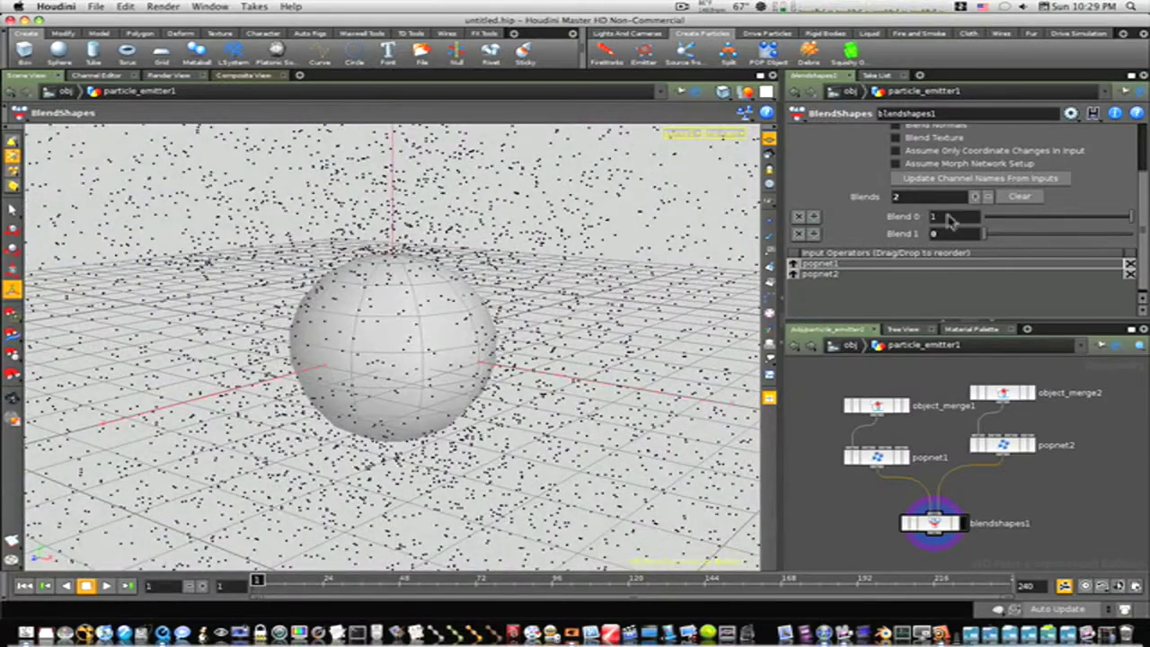
Animate Blend 1 with a keyframe of 0 at frame 1 and 1 at frame 103, and scrub through the transition
left_click(902, 236, "alt")
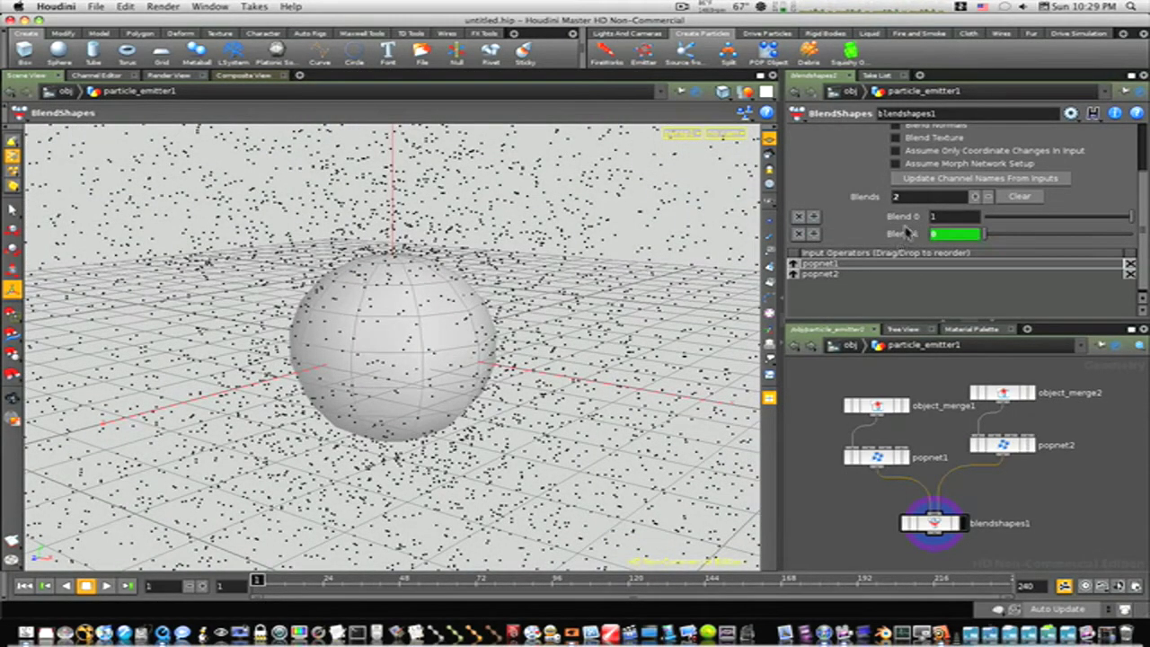
left_click_drag(260, 582, 580, 599)
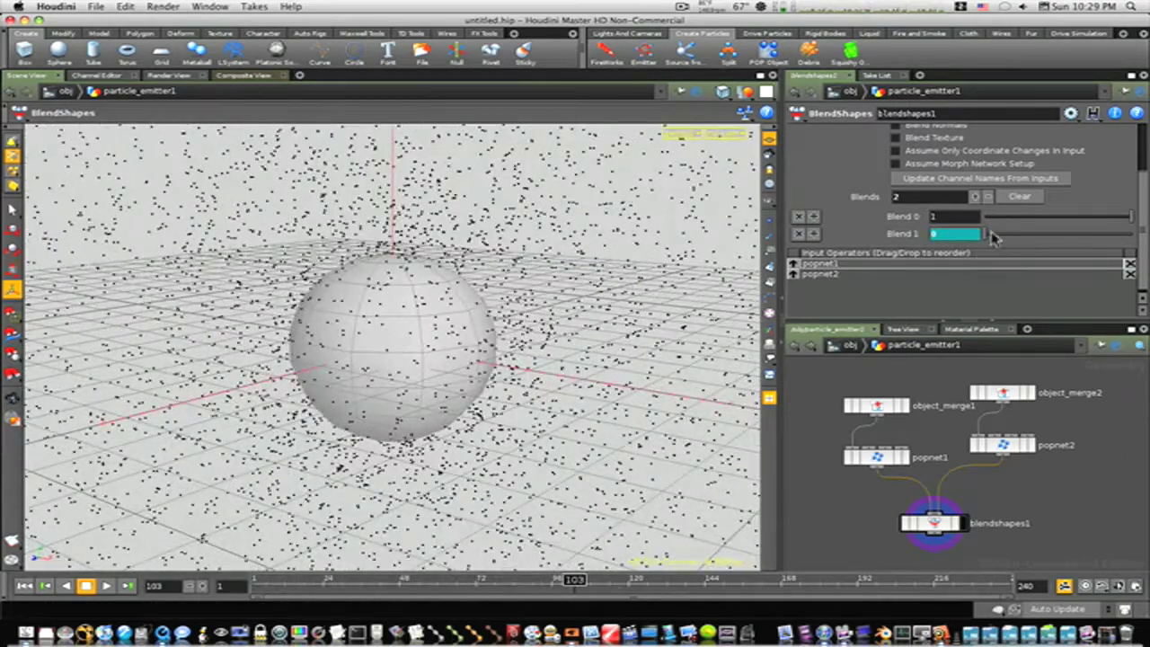
left_click_drag(1009, 240, 1145, 236)
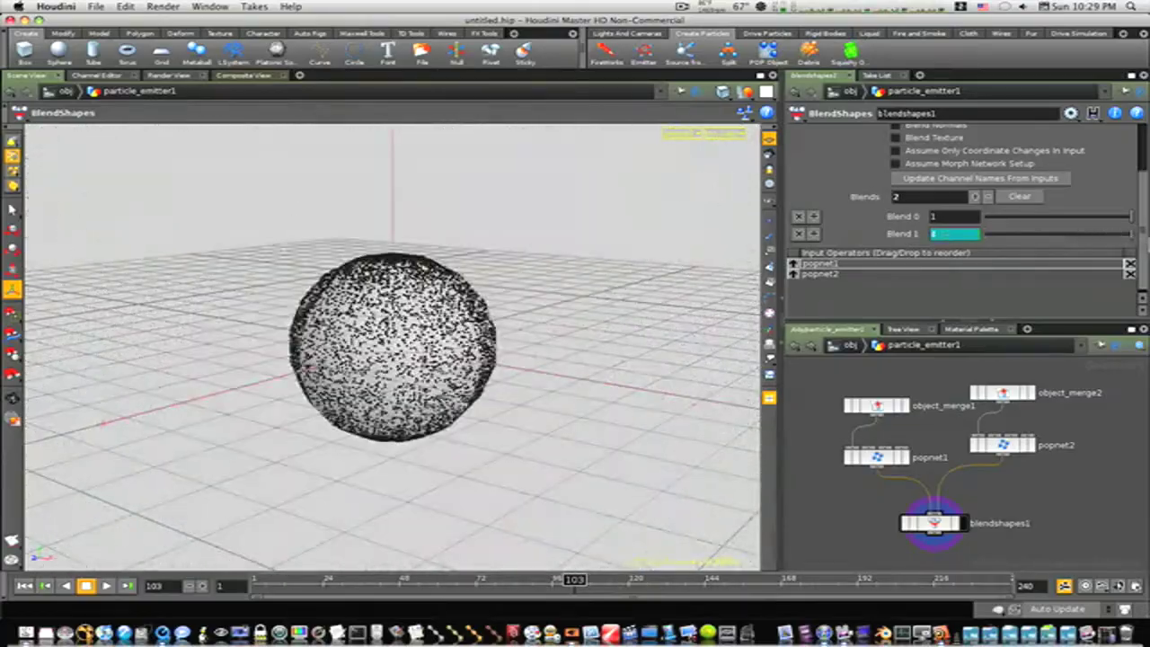
left_click(258, 584)
left_click_drag(258, 584, 564, 601)
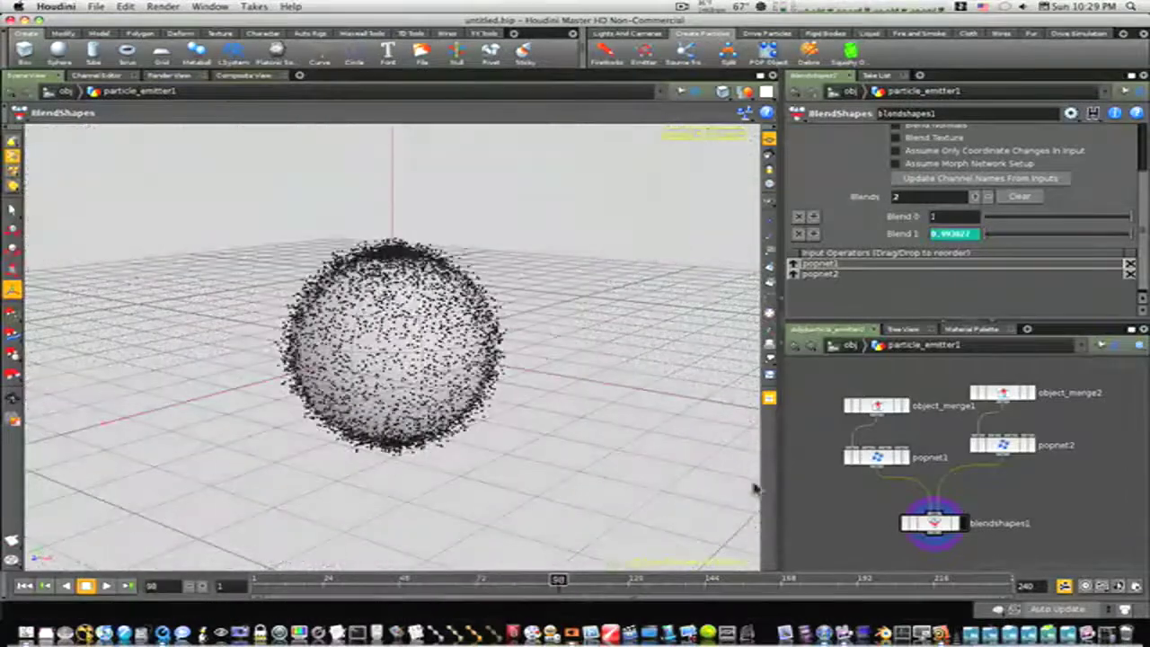
Hide sphere_object1 at the object level and render a viewport region around the particle sphere at frame 175
left_click(843, 352)
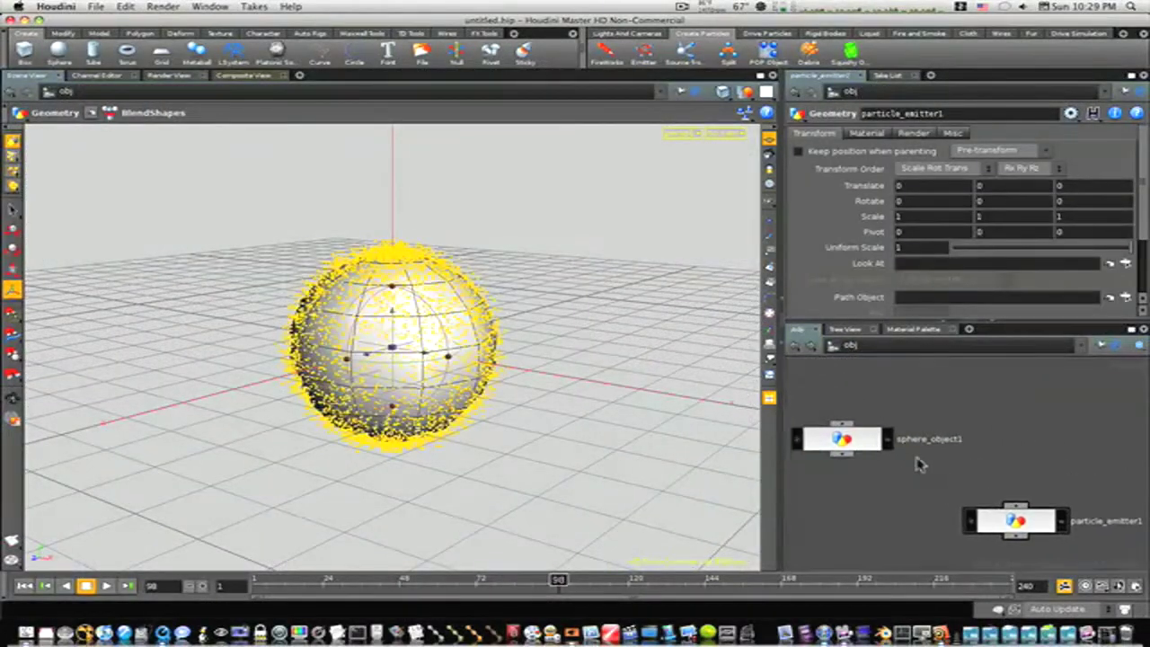
left_click(891, 444)
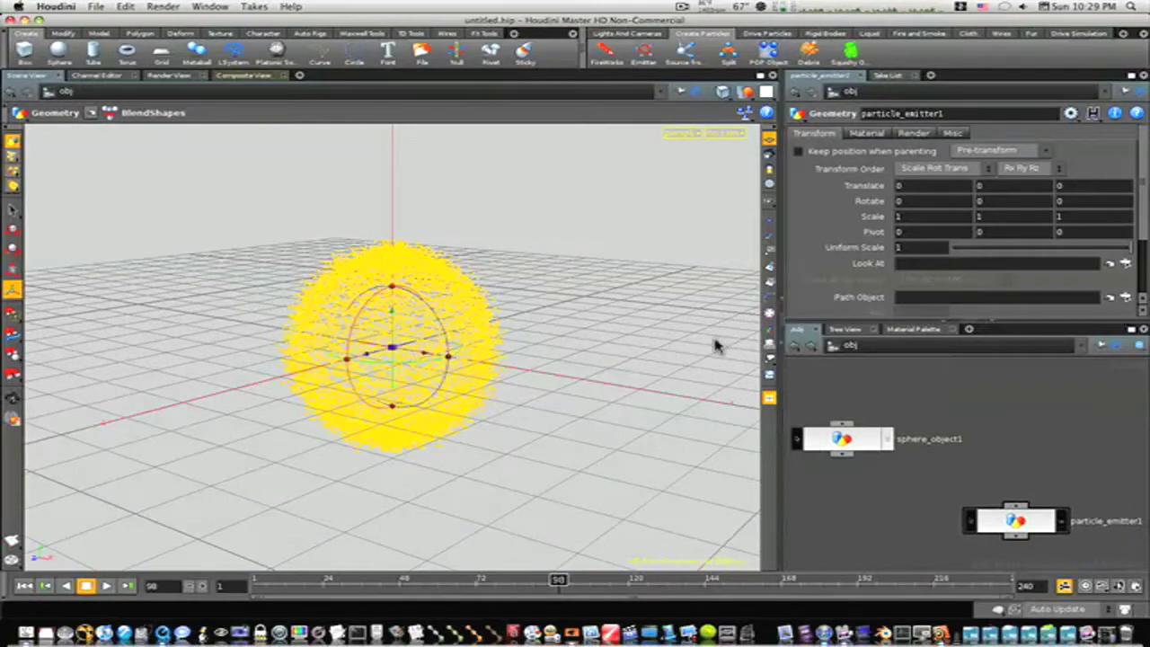
left_click_drag(329, 591, 803, 594)
left_click(12, 418)
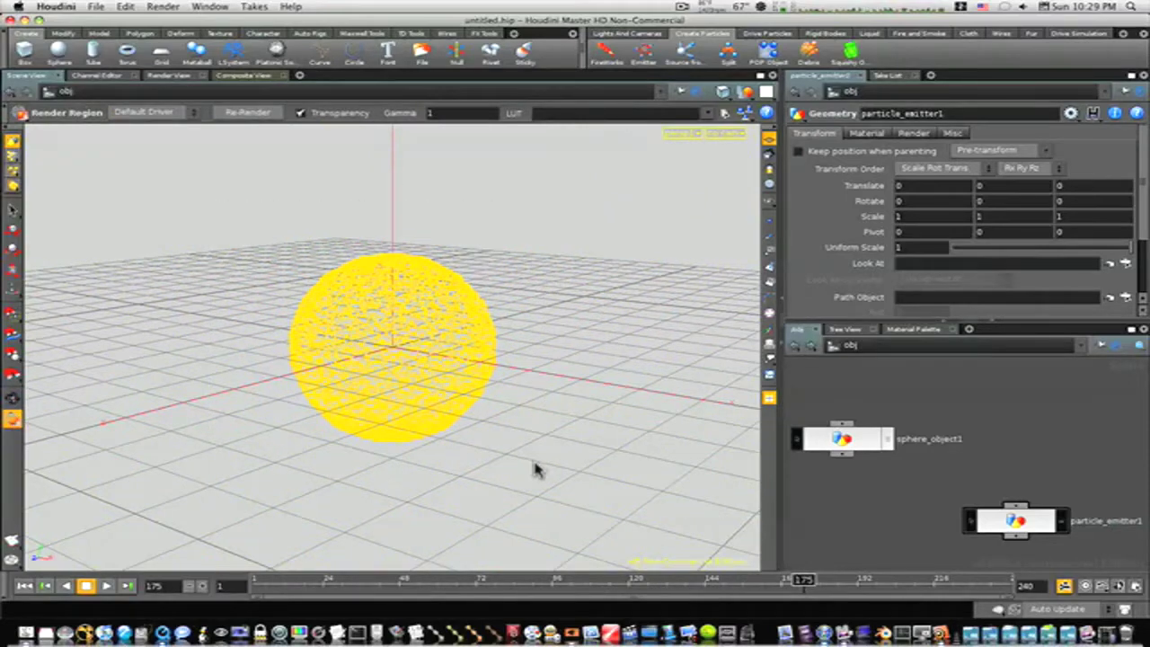
left_click_drag(210, 205, 543, 461)
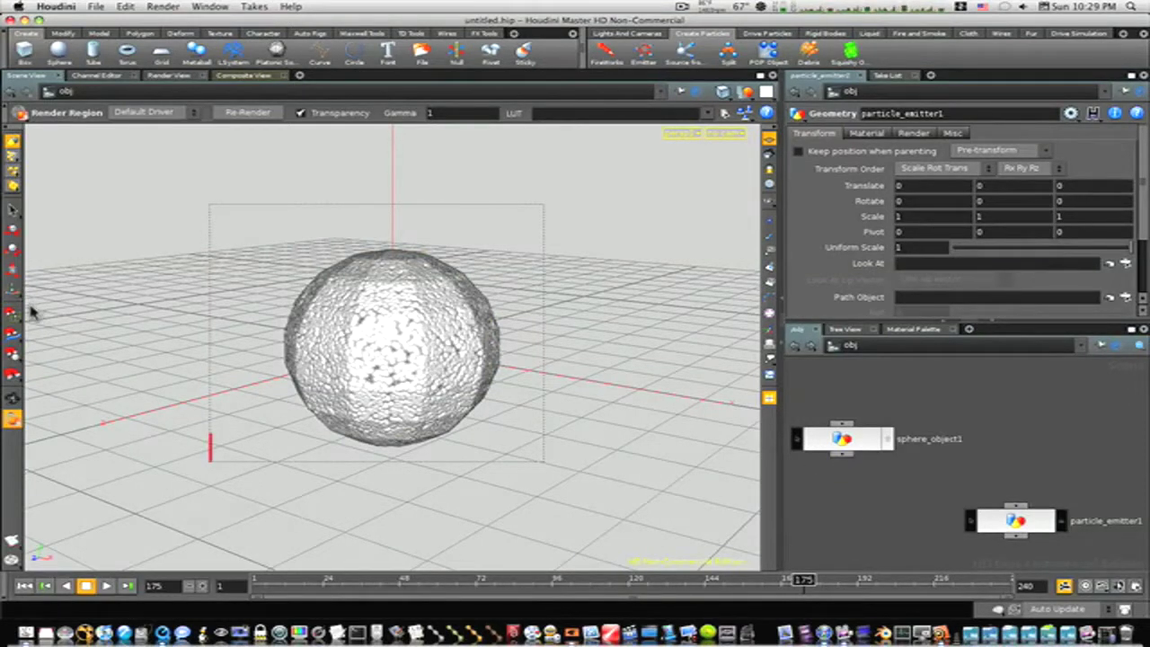
left_click(13, 209)
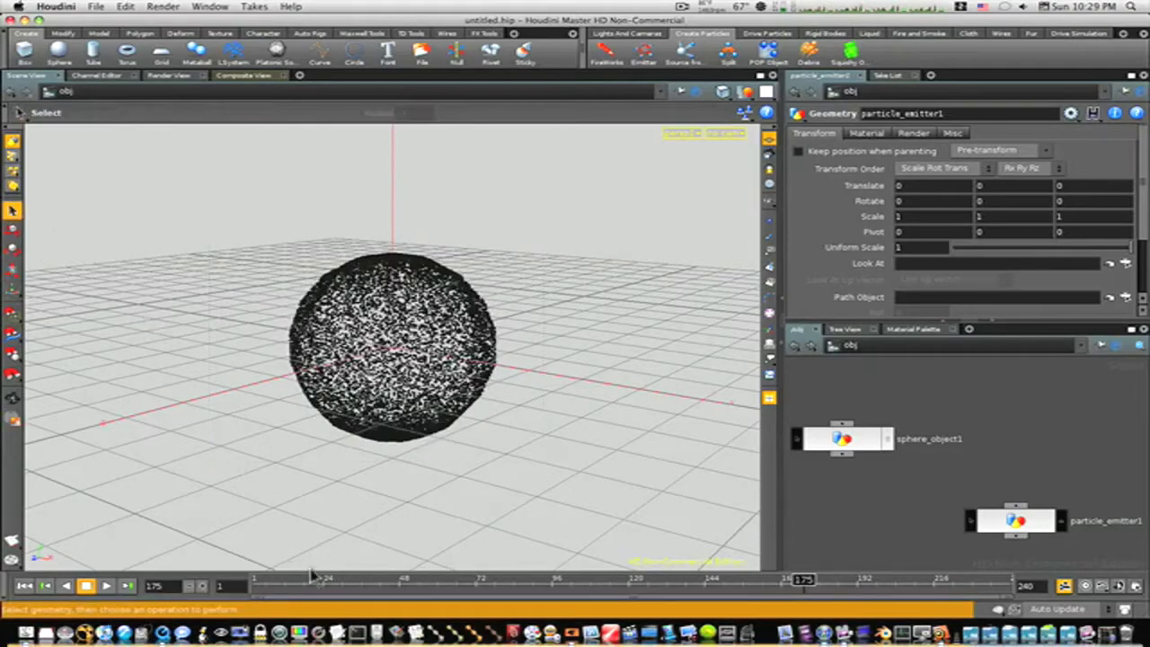
Render a viewport region of the scattered particles at frame 10 and return to the selection tool
left_click_drag(357, 584, 280, 580)
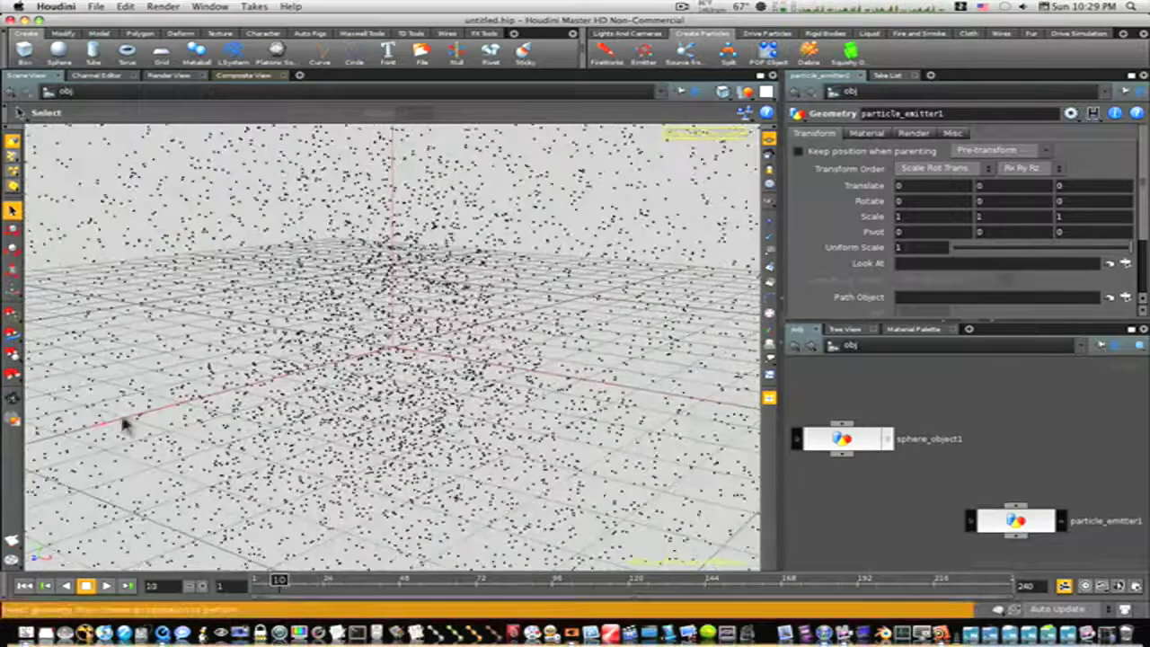
left_click(14, 419)
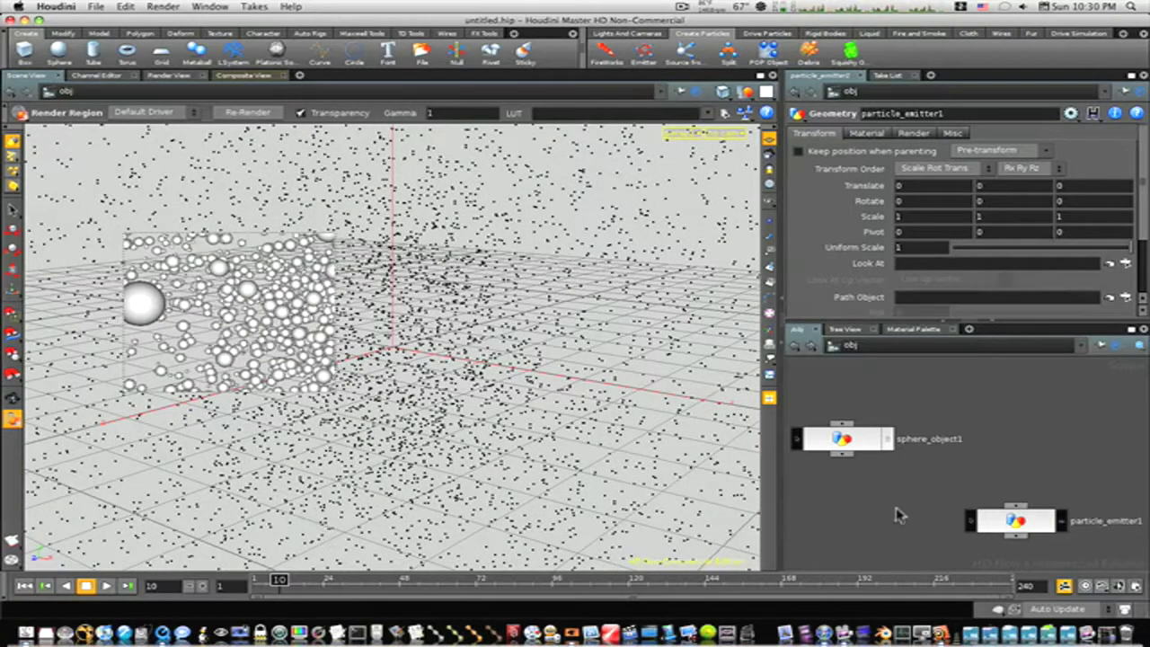
left_click_drag(437, 585, 334, 585)
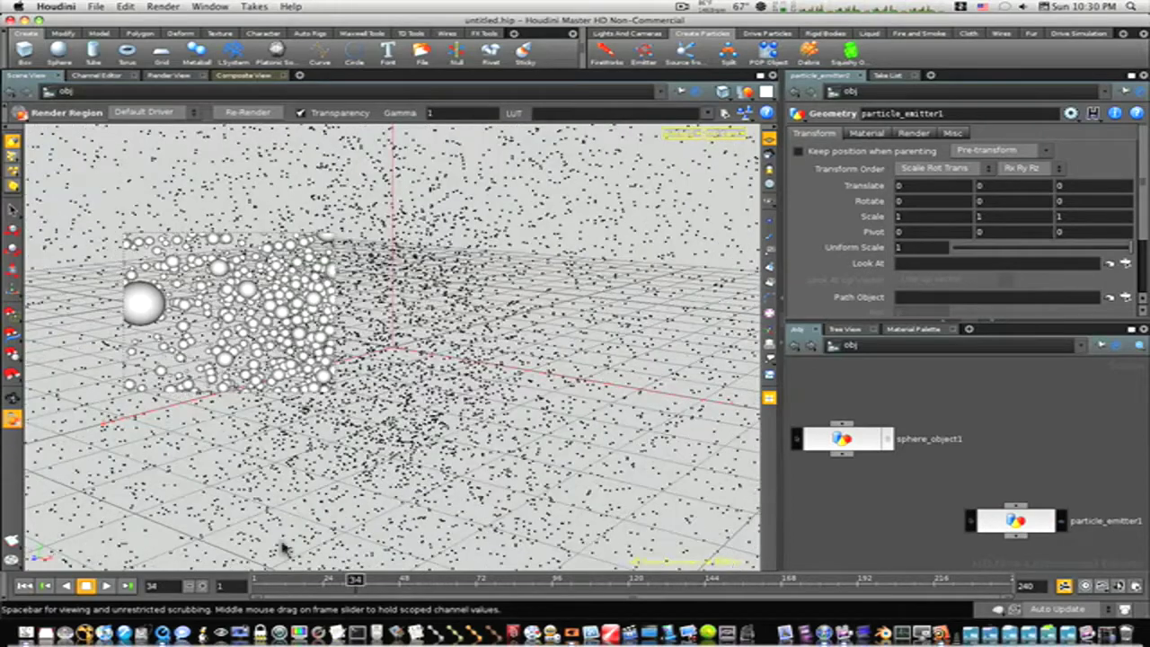
left_click(13, 210)
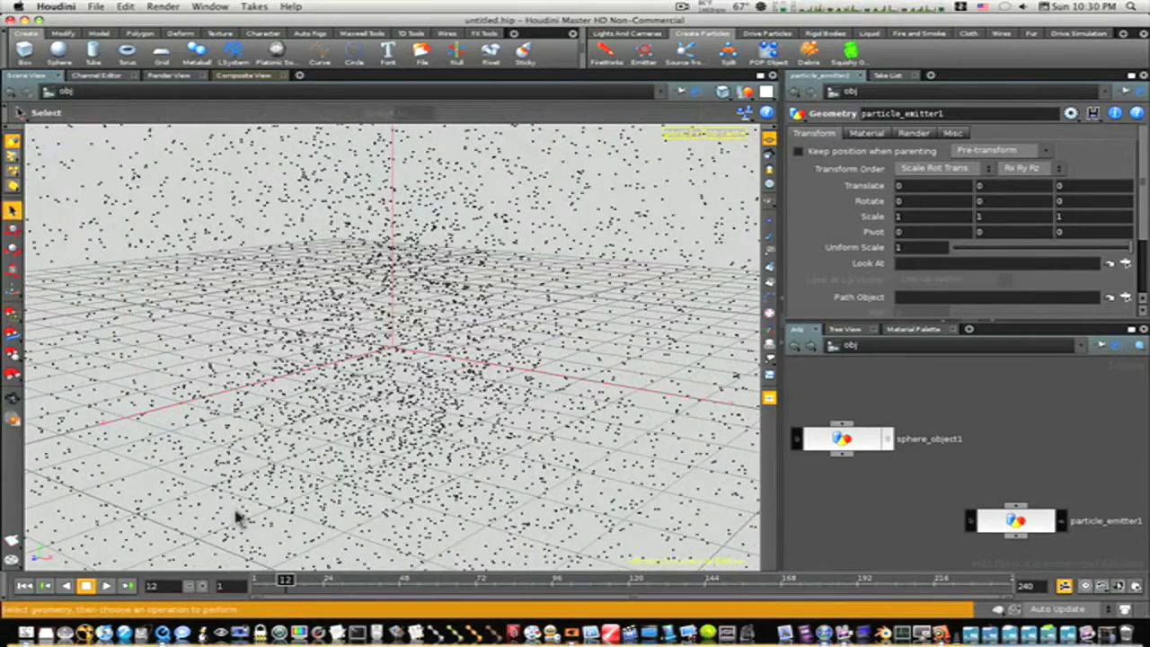
Scrub the timeline back and forth to review the animated particles gathering into the sphere
left_click_drag(286, 584, 680, 614)
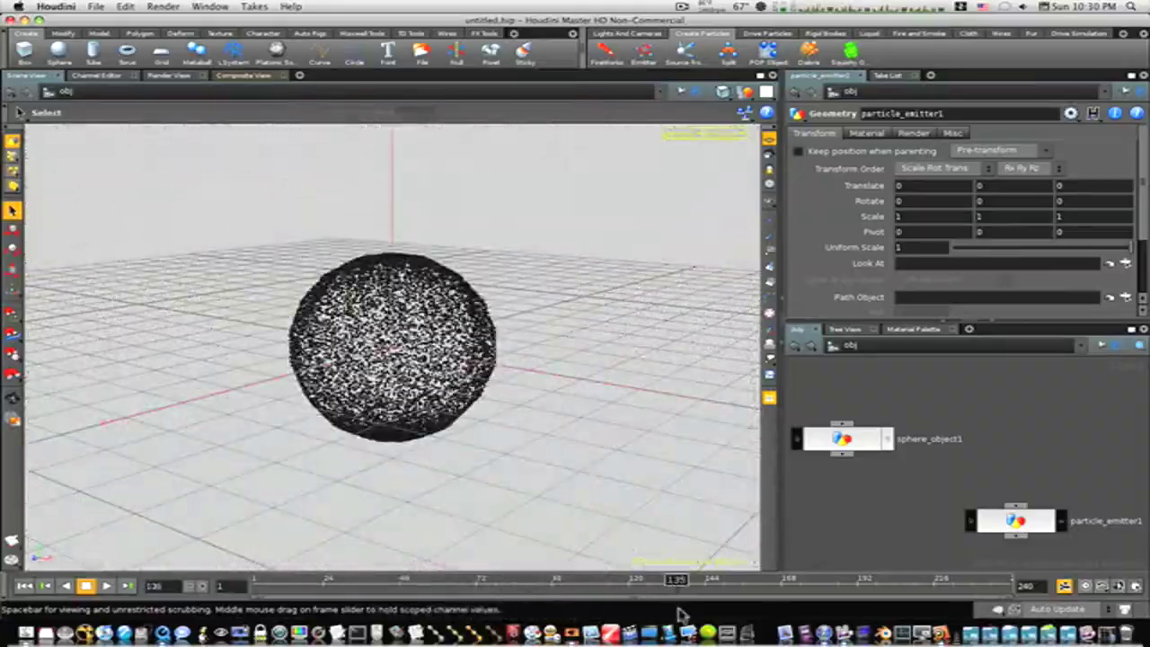
mouse_move(555, 607)
left_mouse_down()
mouse_move(289, 598)
mouse_move(551, 598)
left_mouse_up()
left_click_drag(653, 597, 818, 590)
left_click_drag(655, 593, 544, 583)
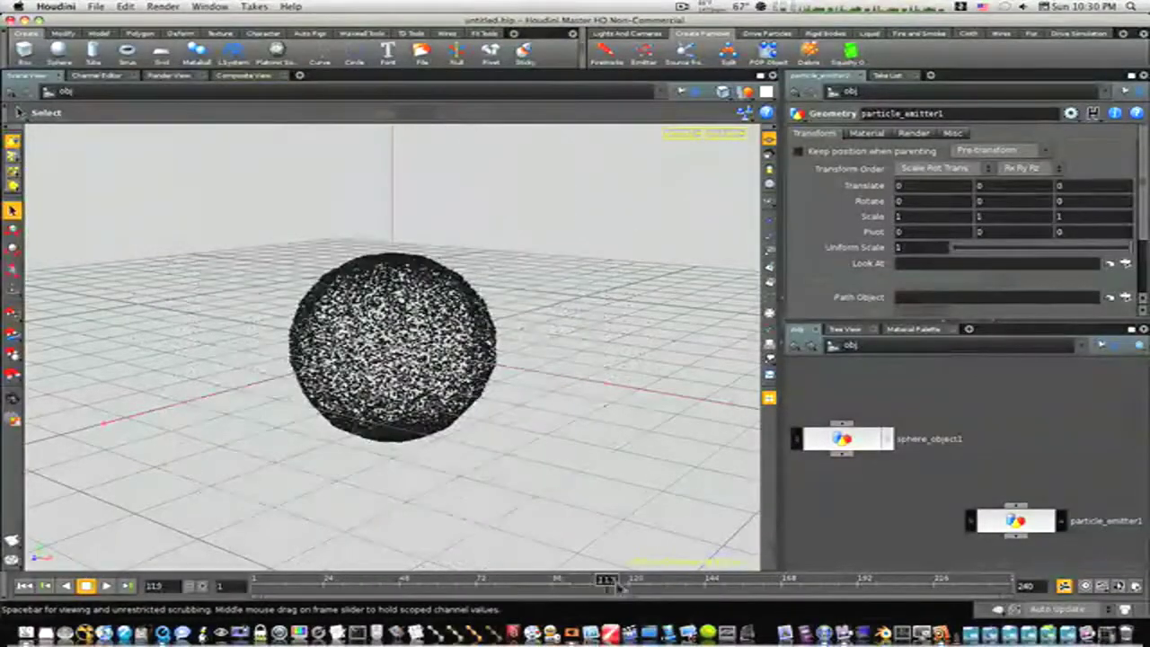
key("F8")
left_click(986, 372)
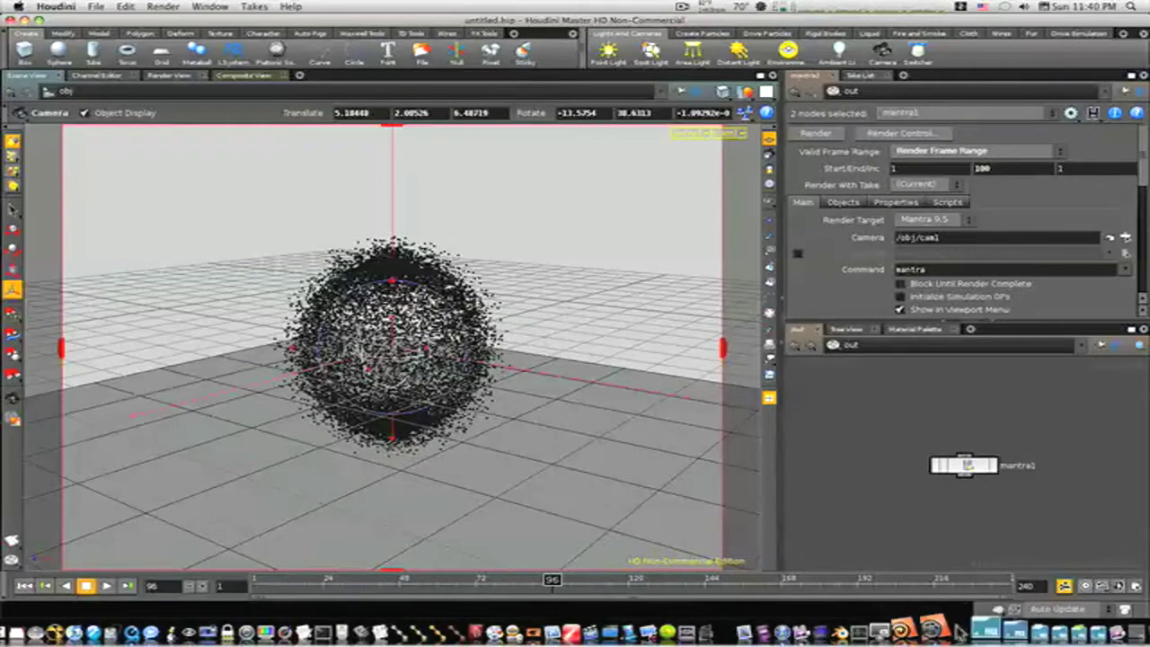
Switch to the MPlay window, play the rendered mantra1 sequence and move the window clear over the viewport
left_click(853, 603)
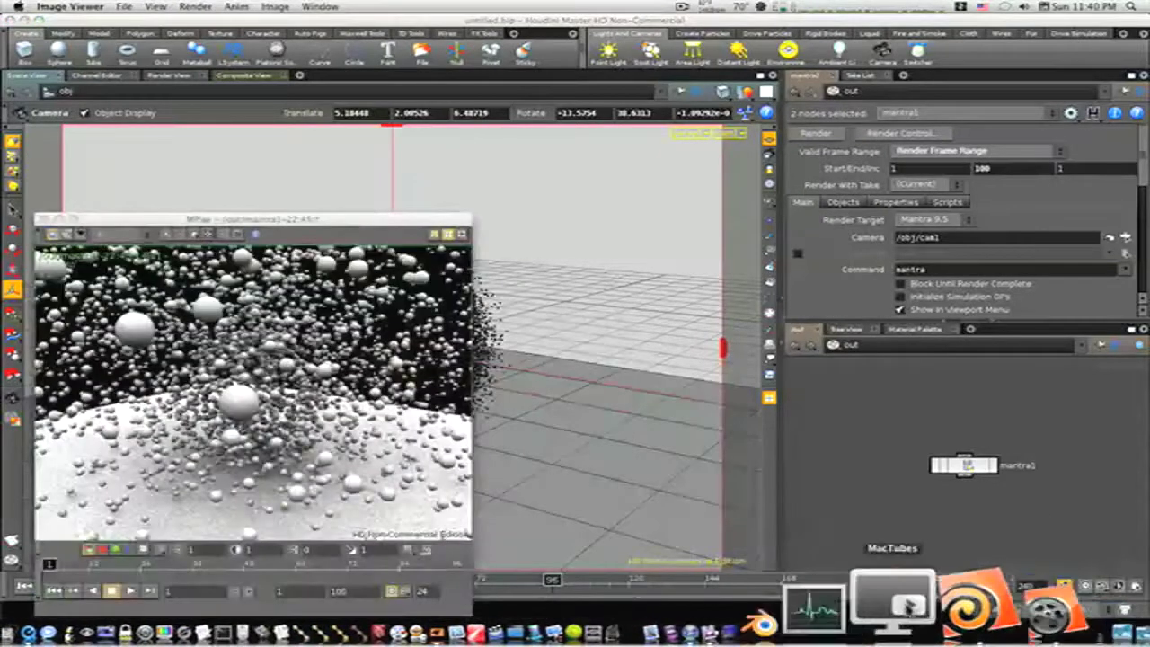
left_click(130, 593)
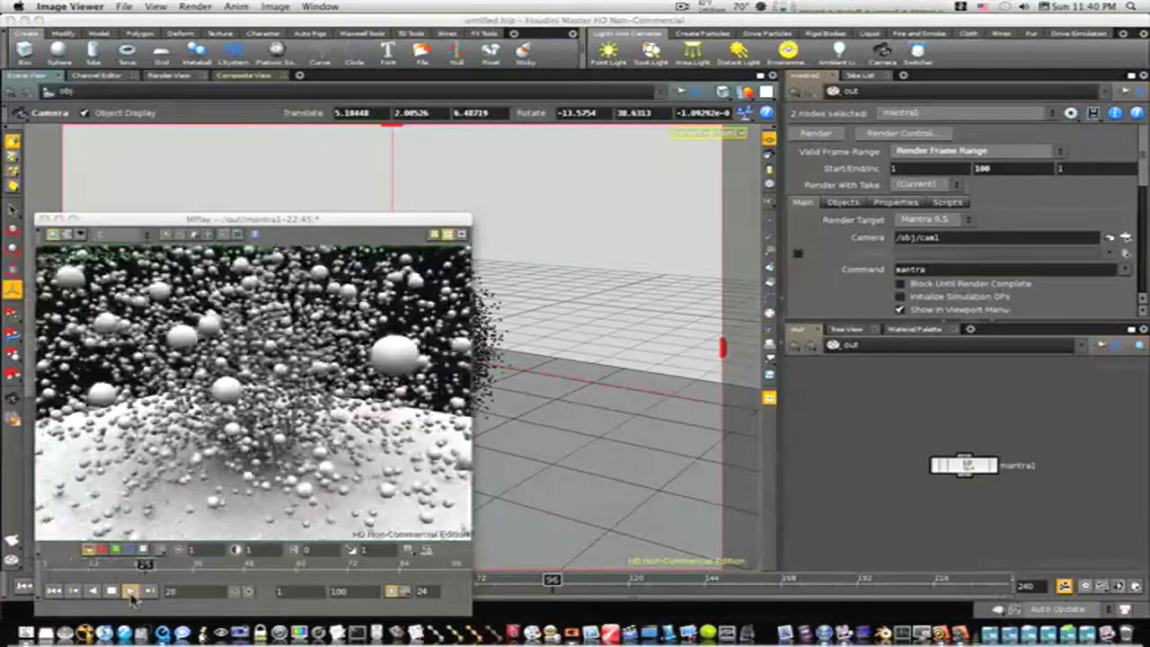
left_click_drag(261, 223, 568, 122)
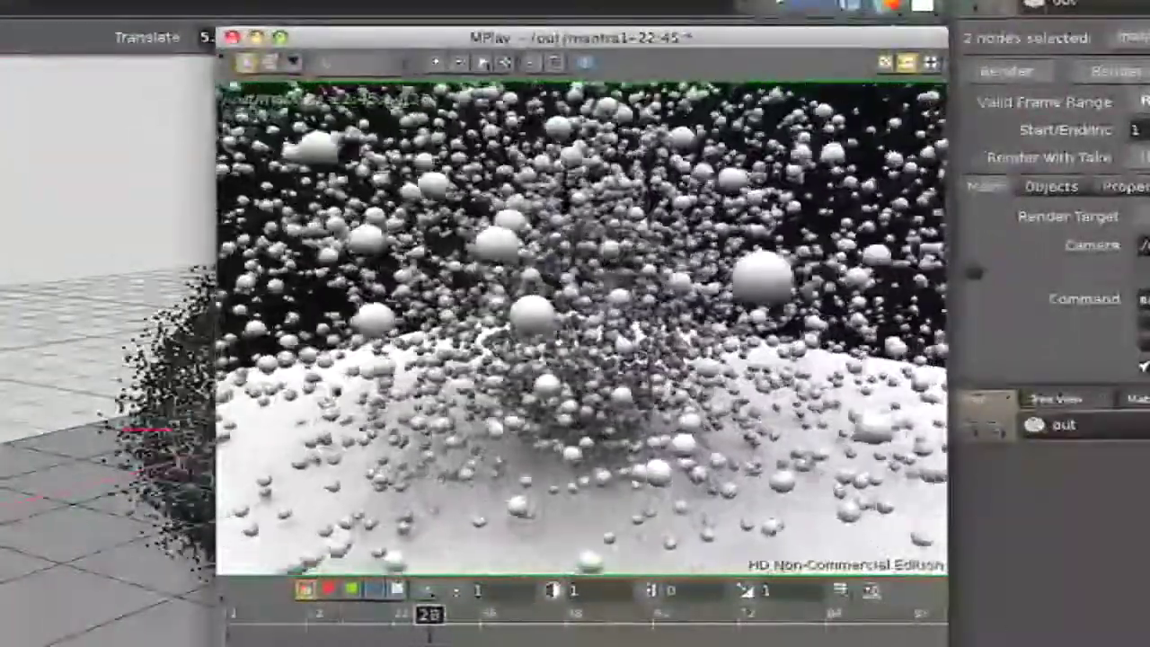
Scrub the rendered mantra1 sequence to frame 100 and back to frame 95 to examine the sphere forming
left_click(482, 629)
left_click_drag(481, 637, 944, 640)
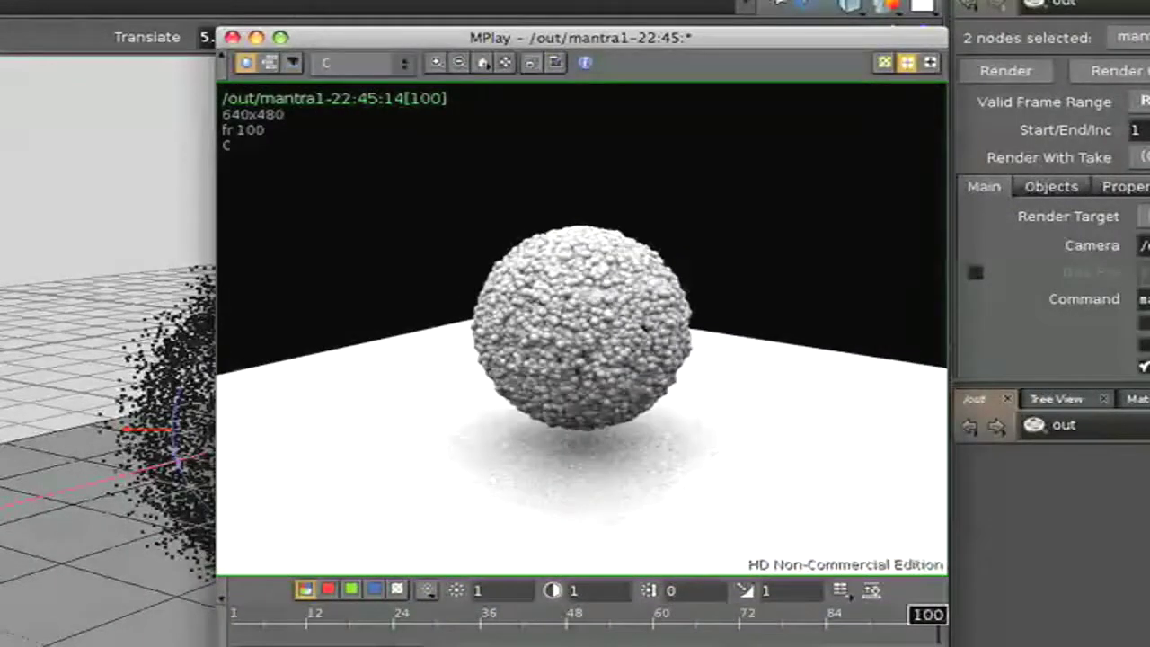
mouse_move(899, 640)
left_mouse_down()
mouse_move(529, 640)
mouse_move(904, 639)
left_mouse_up()
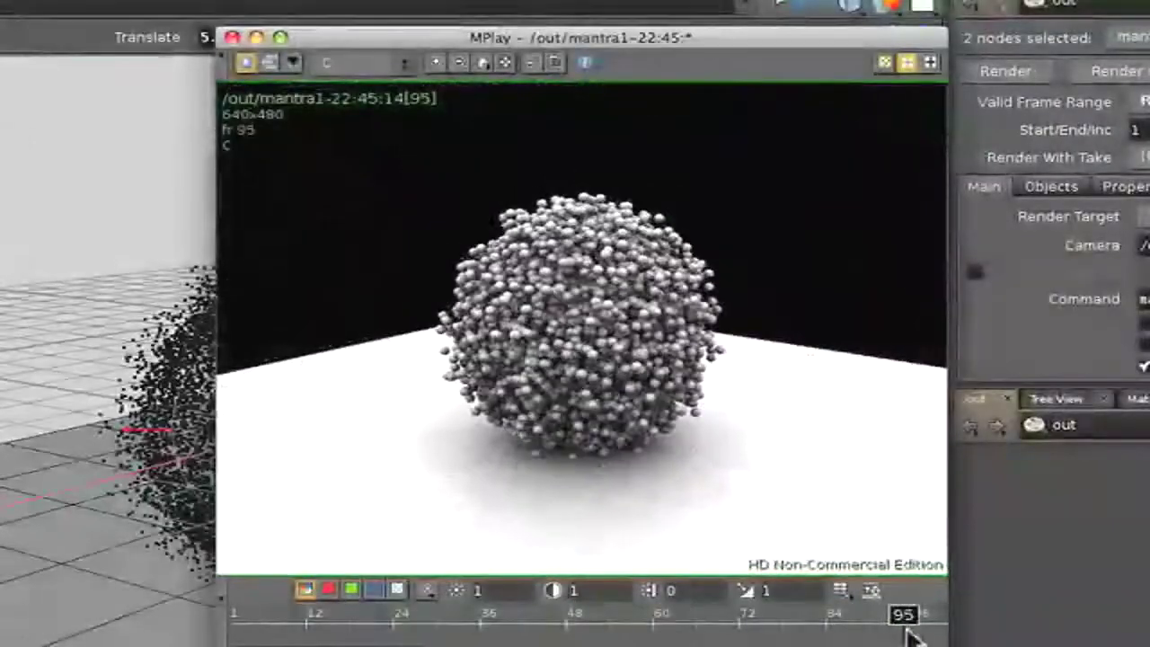